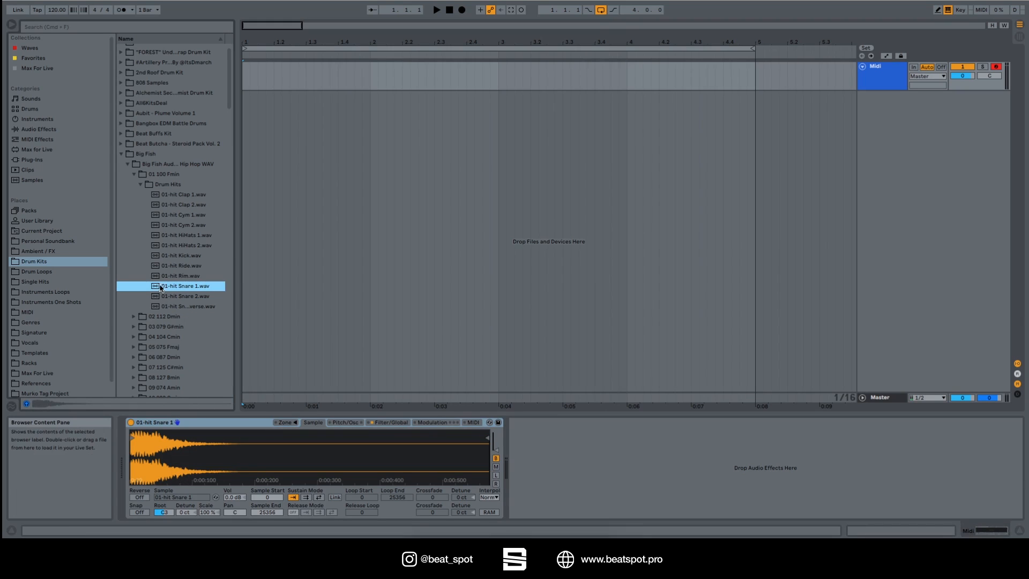
# Load the 01-hit Snare 1.wav drum hit into Sampler and try its Reverse option on and off.
pyautogui.moveTo(158, 289); pyautogui.dragTo(212, 446)
pyautogui.click(143, 498)
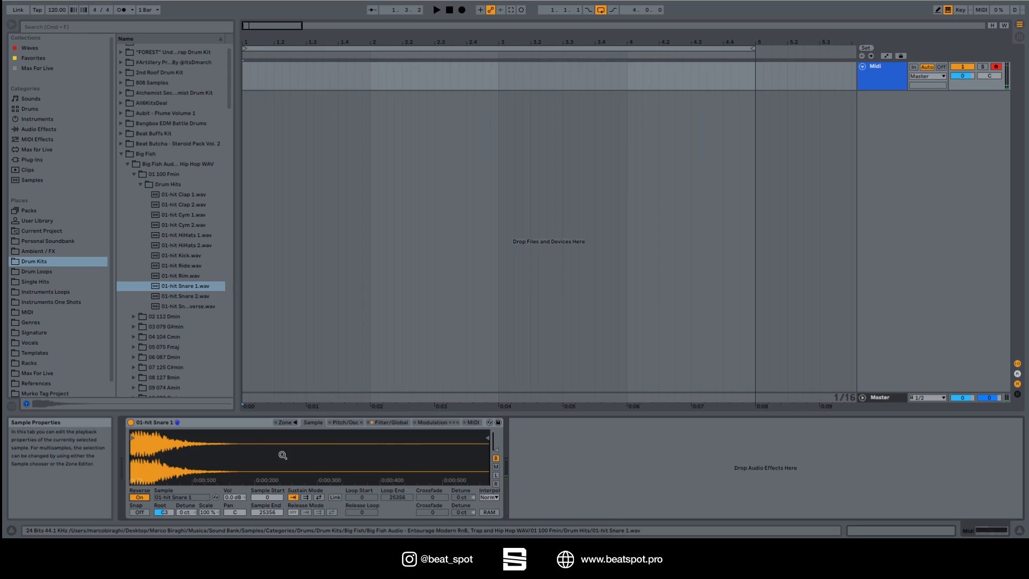
pyautogui.click(140, 498)
# Try Snap while shortening the snare sample to an end point of about 9271.
pyautogui.click(141, 512)
pyautogui.moveTo(479, 437)
pyautogui.mouseDown()
pyautogui.moveTo(224, 431)
pyautogui.moveTo(259, 436)
pyautogui.mouseUp()
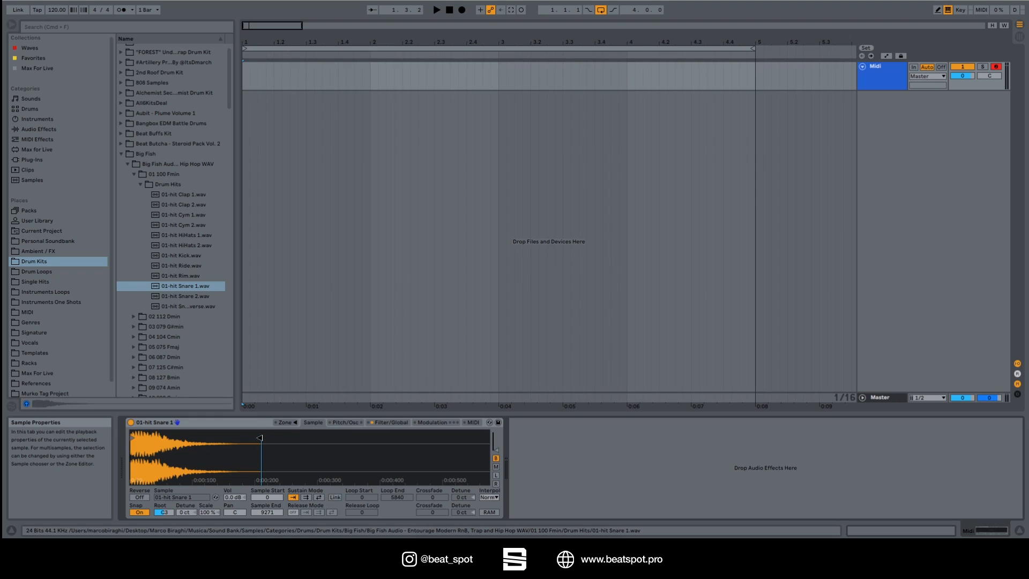
pyautogui.moveTo(495, 451); pyautogui.dragTo(496, 433)
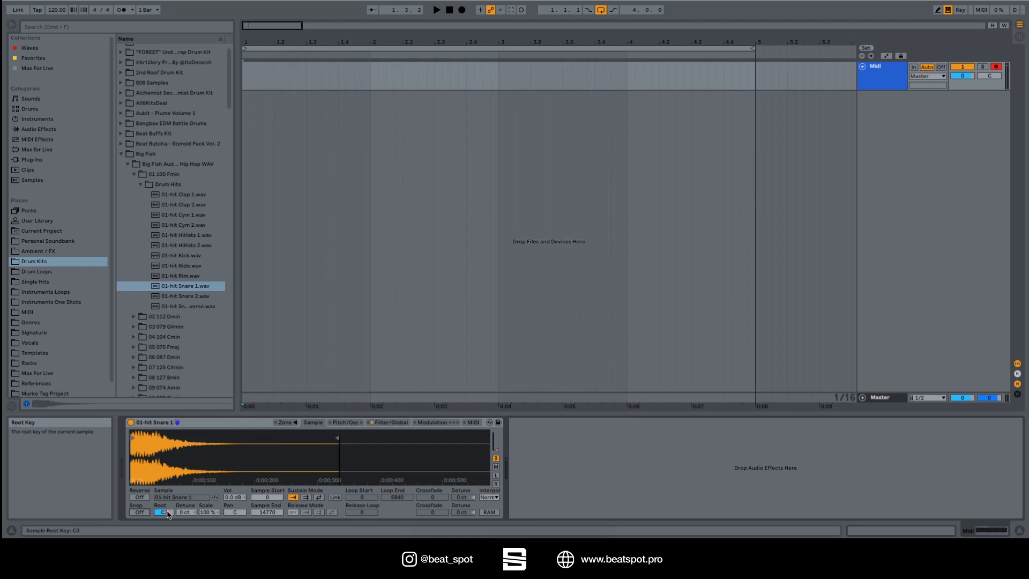
# Audition the snare, try changing its root key and detune, and restore the detune to 0 ct.
pyautogui.press('a')
pyautogui.press('a')
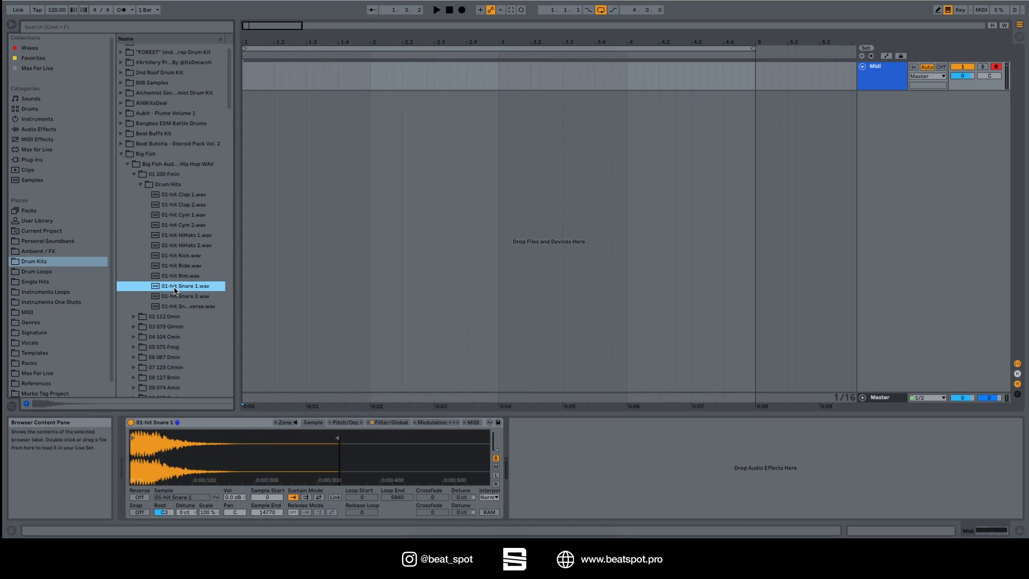
pyautogui.scroll(-1, 174, 300)
pyautogui.moveTo(163, 513); pyautogui.dragTo(163, 489)
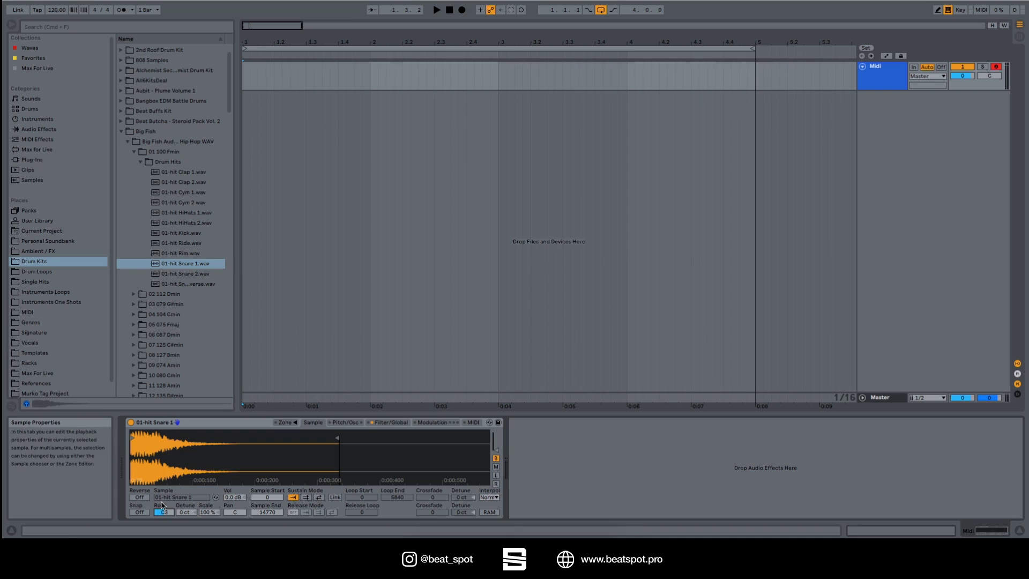
pyautogui.moveTo(188, 515); pyautogui.dragTo(188, 548)
pyautogui.doubleClick(187, 513)
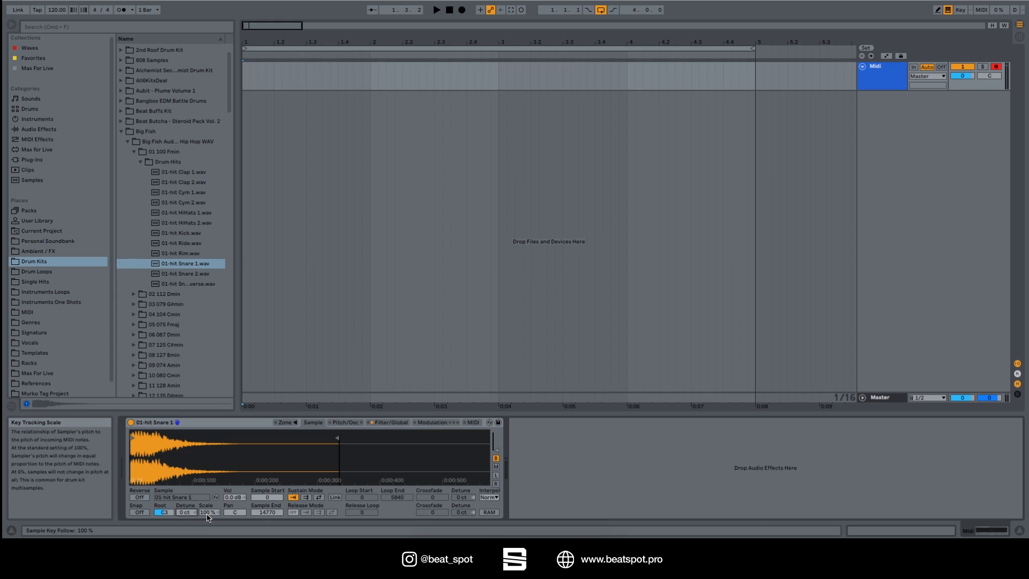
# Try different key tracking scale amounts for the snare, including 200%, and restore the scale to 100%.
pyautogui.moveTo(207, 515)
pyautogui.mouseDown()
pyautogui.moveTo(208, 552)
pyautogui.moveTo(208, 507)
pyautogui.mouseUp()
pyautogui.doubleClick(210, 513)
pyautogui.moveTo(209, 513); pyautogui.dragTo(209, 569)
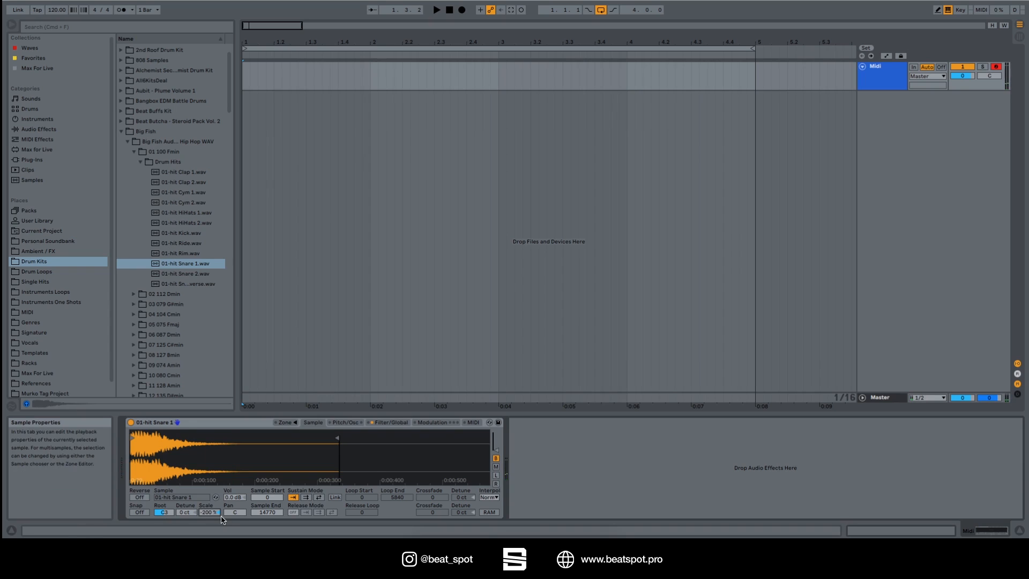
pyautogui.moveTo(213, 513); pyautogui.dragTo(213, 486)
pyautogui.moveTo(208, 512)
pyautogui.mouseDown()
pyautogui.moveTo(267, 490)
pyautogui.moveTo(266, 476)
pyautogui.mouseUp()
# Reset the sample's volume to 0.0 dB and its pan to center.
pyautogui.doubleClick(236, 498)
pyautogui.doubleClick(235, 512)
# Try the sample start control, leave the start at 0, and set the sample end to 15904.
pyautogui.moveTo(180, 439)
pyautogui.mouseDown()
pyautogui.moveTo(253, 440)
pyautogui.moveTo(130, 444)
pyautogui.mouseUp()
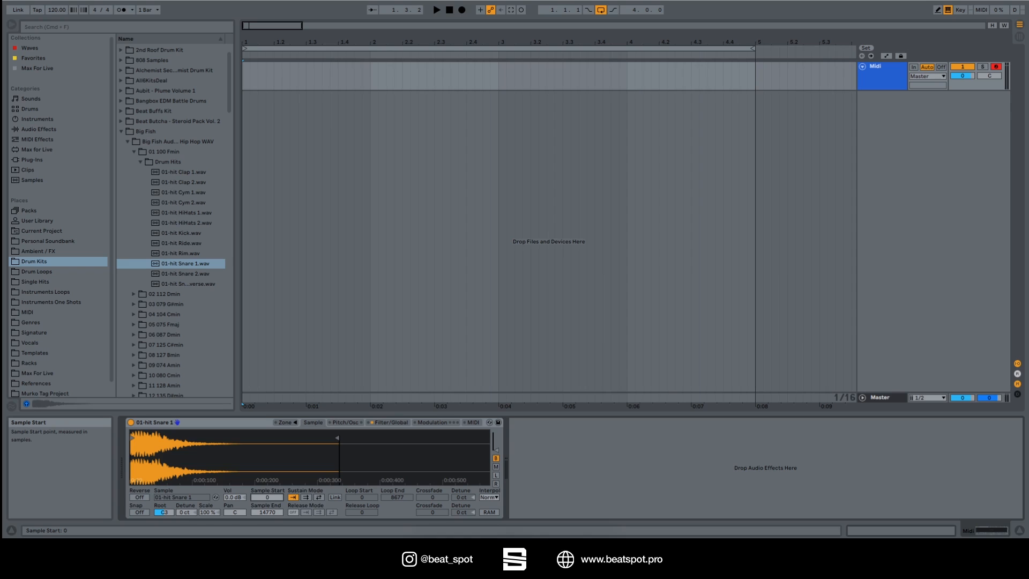
pyautogui.click(267, 497)
pyautogui.moveTo(132, 443)
pyautogui.mouseDown()
pyautogui.moveTo(265, 445)
pyautogui.moveTo(130, 445)
pyautogui.mouseUp()
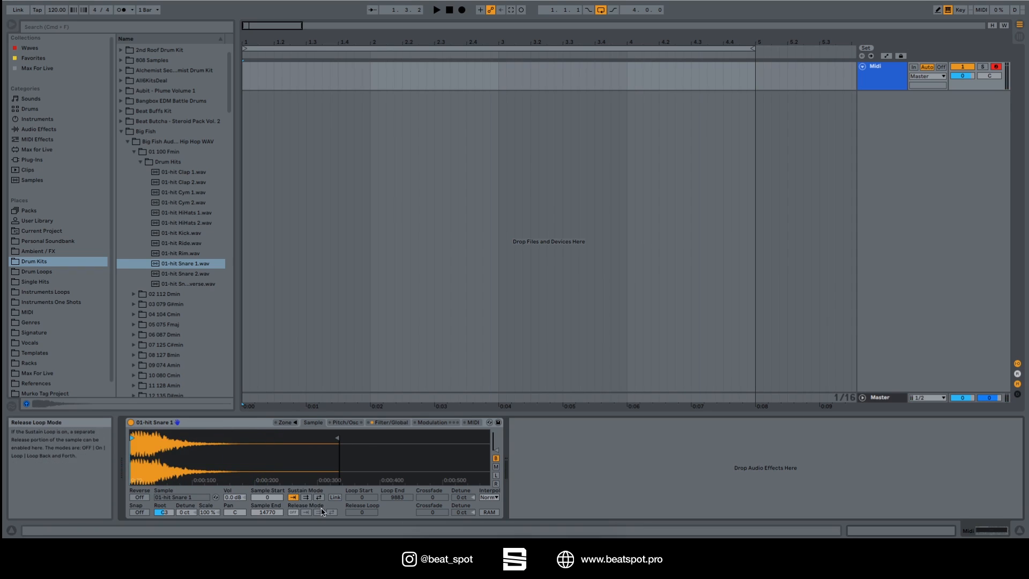
pyautogui.moveTo(273, 510)
pyautogui.mouseDown()
pyautogui.moveTo(273, 528)
pyautogui.moveTo(274, 504)
pyautogui.mouseUp()
# Set Sustain Mode to forward looping and extend the sustain loop end to 13236.
pyautogui.click(293, 497)
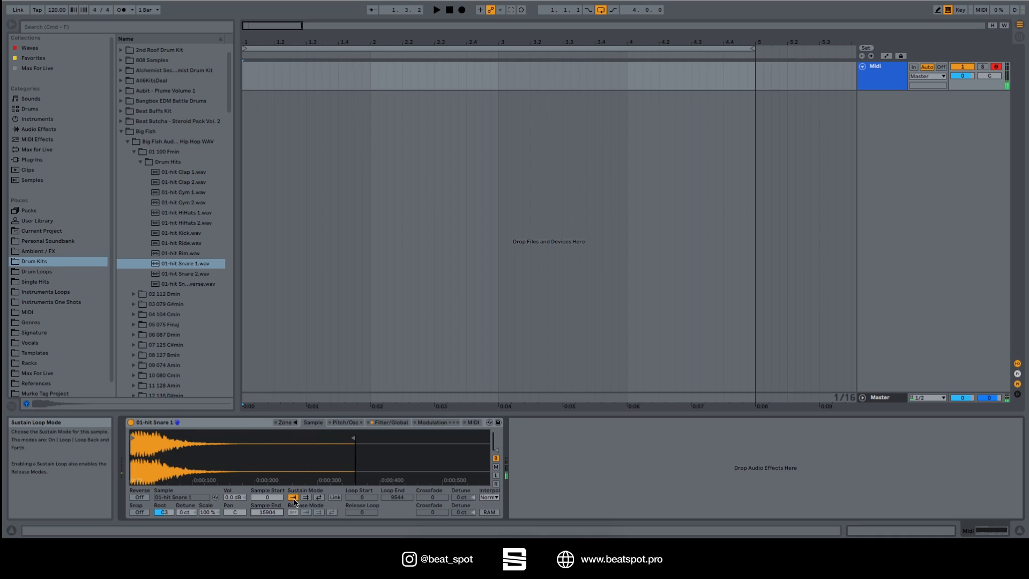
pyautogui.click(306, 499)
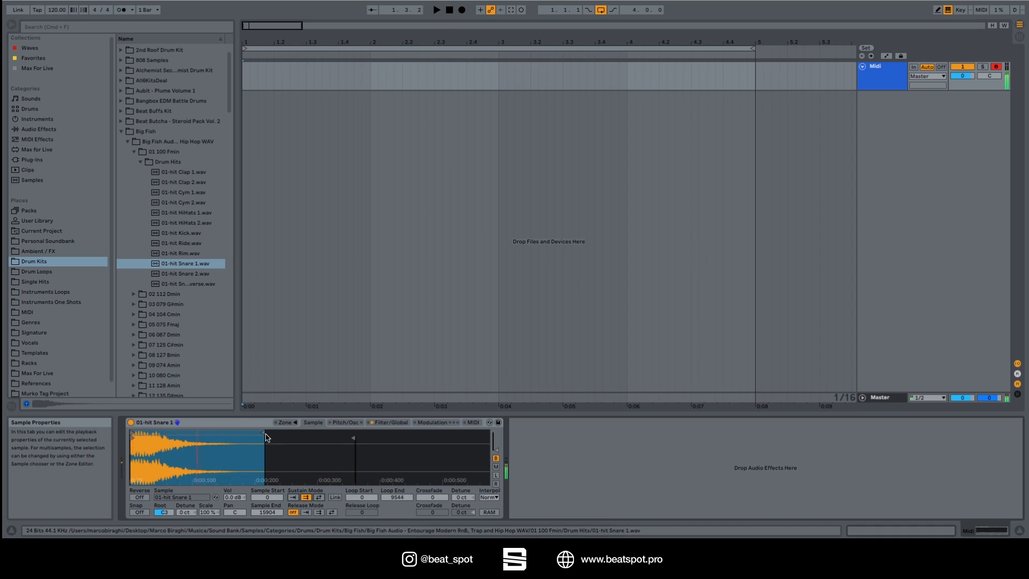
pyautogui.moveTo(262, 433)
pyautogui.mouseDown()
pyautogui.moveTo(396, 441)
pyautogui.moveTo(315, 444)
pyautogui.mouseUp()
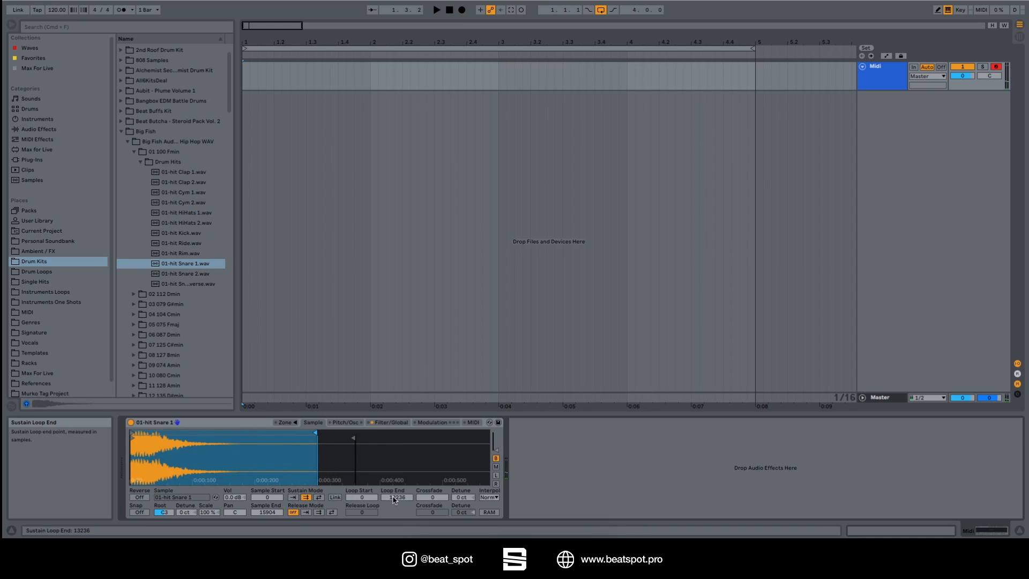
# Audition the back-and-forth sustain loop and return Sustain Mode to forward looping.
pyautogui.click(319, 498)
pyautogui.press('a')
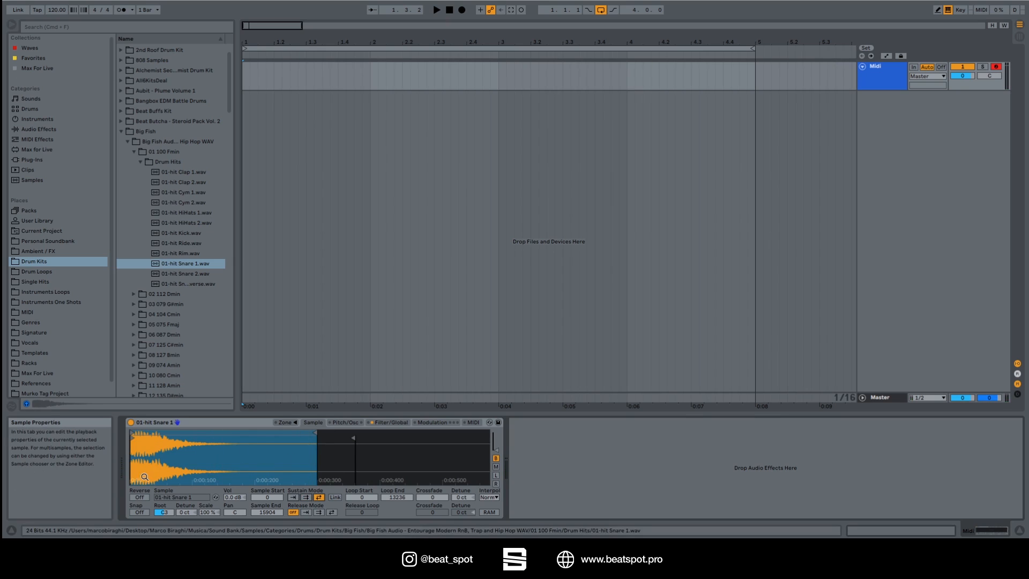
pyautogui.click(294, 498)
pyautogui.click(304, 498)
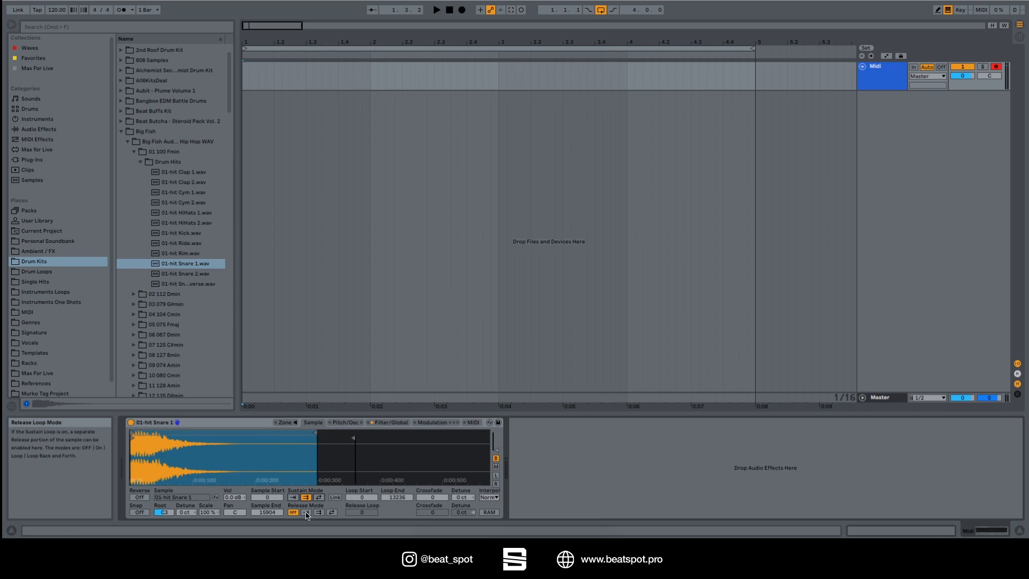
pyautogui.press('a')
# Enable Release Mode and set the volume envelope's release time to 447 ms.
pyautogui.click(306, 512)
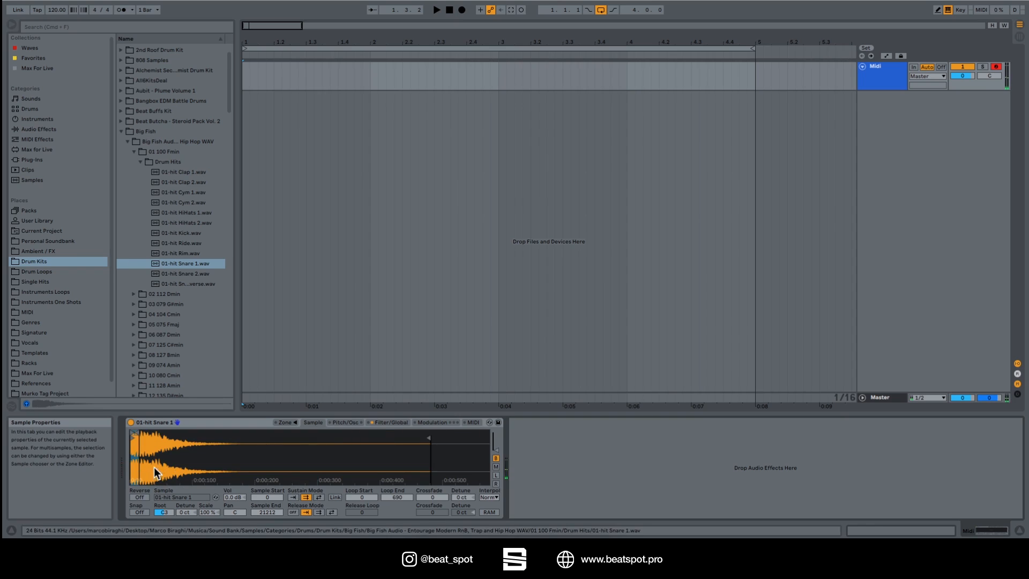
pyautogui.click(424, 422)
pyautogui.click(402, 422)
pyautogui.moveTo(436, 492); pyautogui.dragTo(435, 477)
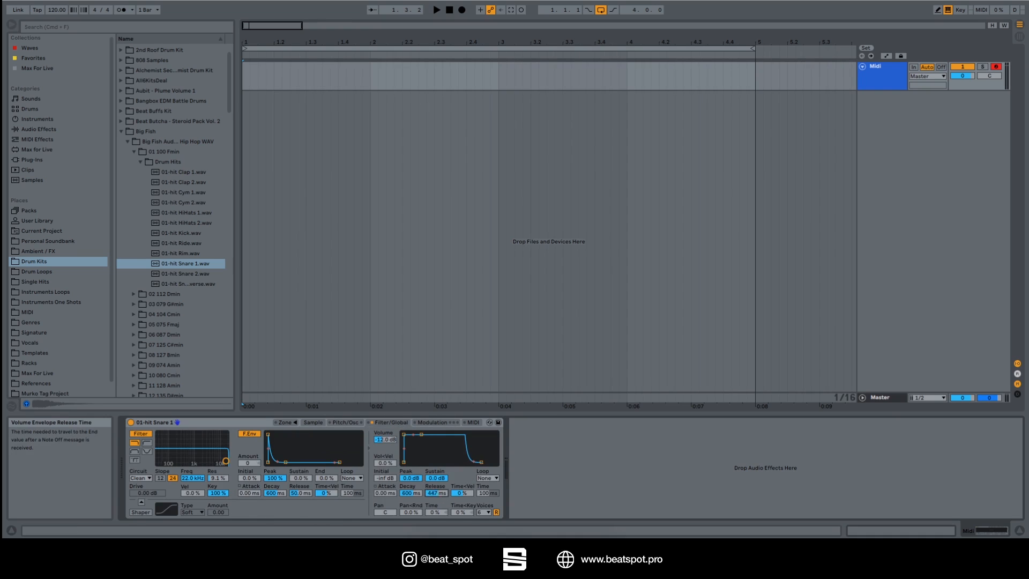
pyautogui.click(313, 424)
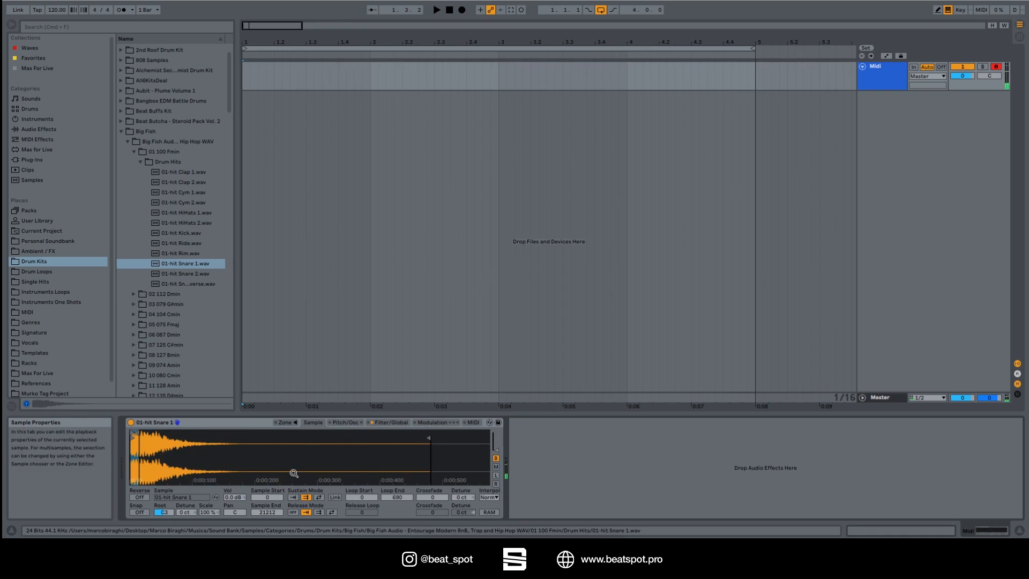
# Try forward and back-and-forth looping of the release portion with the sample end set to 7045.
pyautogui.click(318, 512)
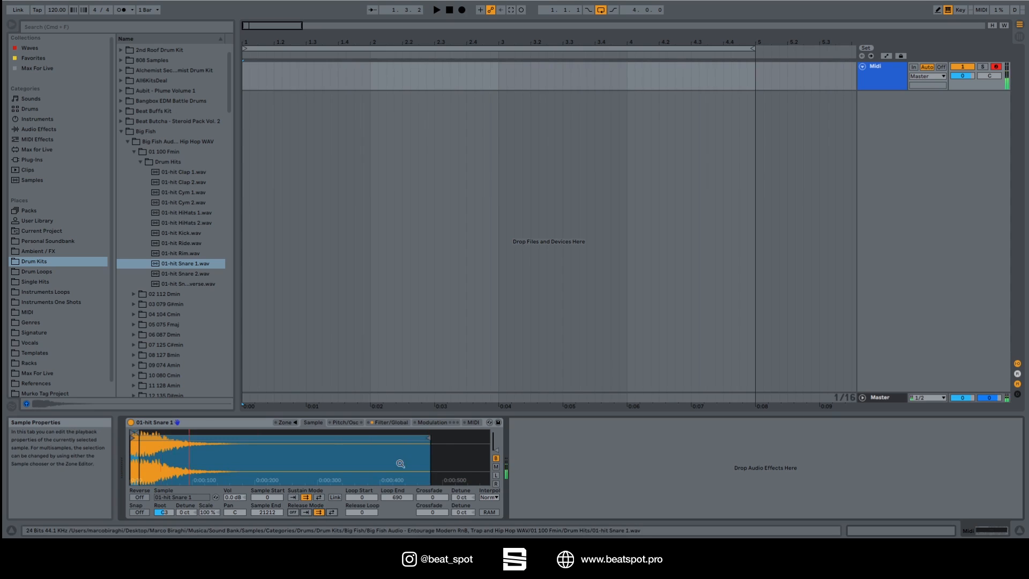
pyautogui.moveTo(434, 445); pyautogui.dragTo(229, 444)
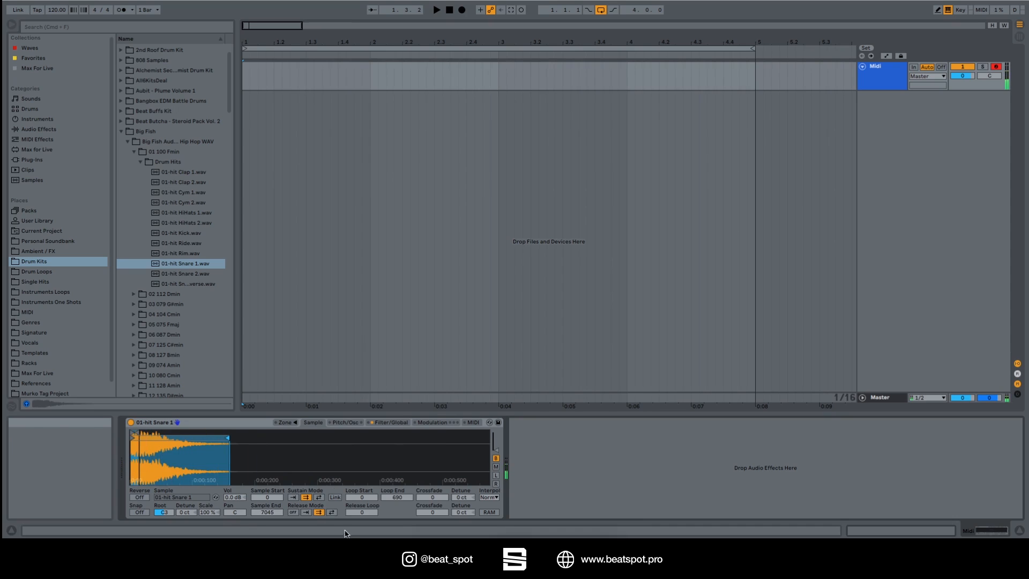
pyautogui.click(331, 512)
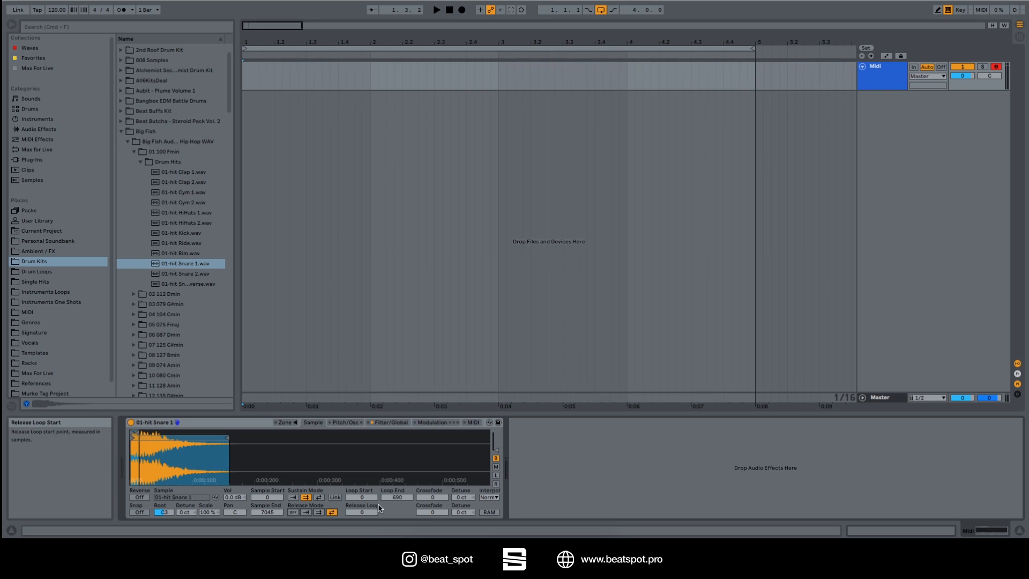
# Set the release loop start to 3301 and audition the looped release.
pyautogui.moveTo(367, 516)
pyautogui.mouseDown()
pyautogui.moveTo(366, 487)
pyautogui.moveTo(361, 510)
pyautogui.mouseUp()
pyautogui.press('a')
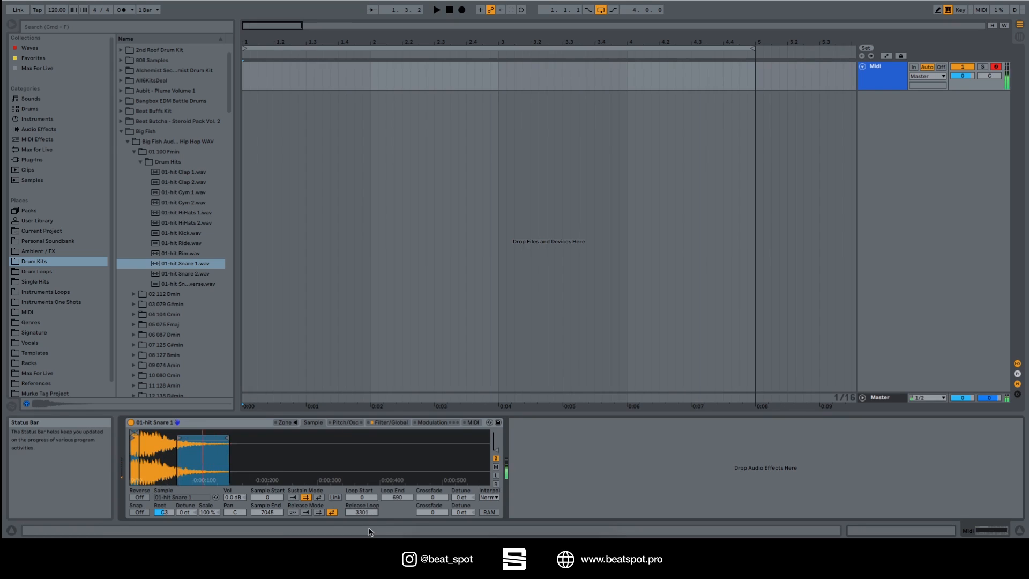
pyautogui.press('a')
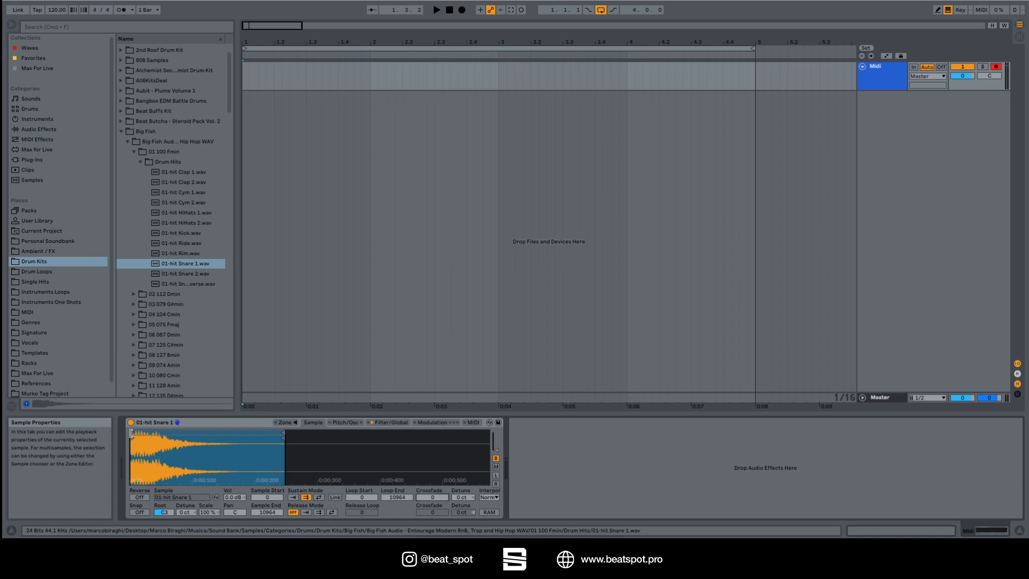
# Narrow the sustain loop to 2487–8138 and set its crossfade to 2487.
pyautogui.moveTo(131, 433); pyautogui.dragTo(166, 433)
pyautogui.moveTo(280, 432); pyautogui.dragTo(244, 432)
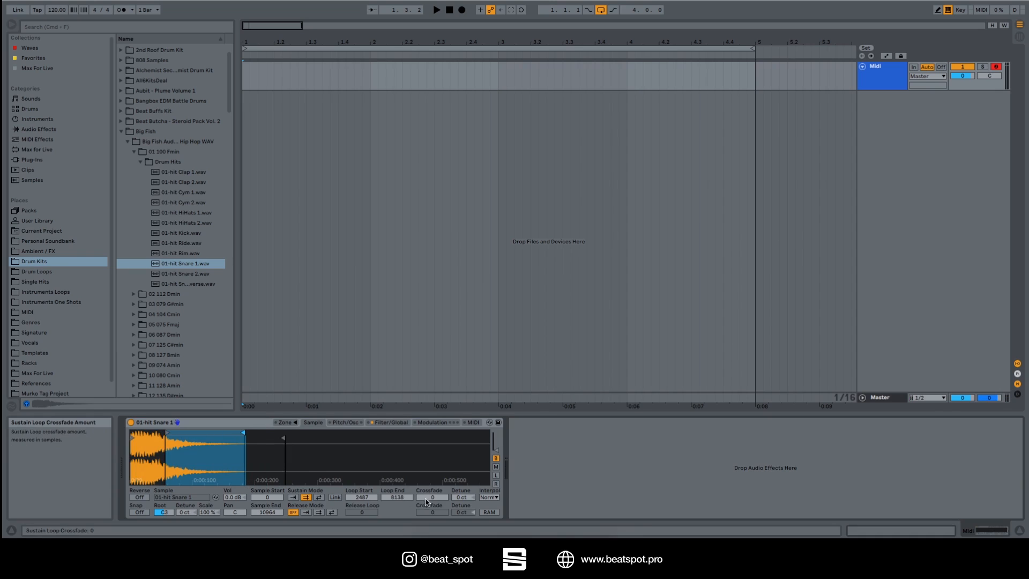
pyautogui.moveTo(427, 503); pyautogui.dragTo(427, 469)
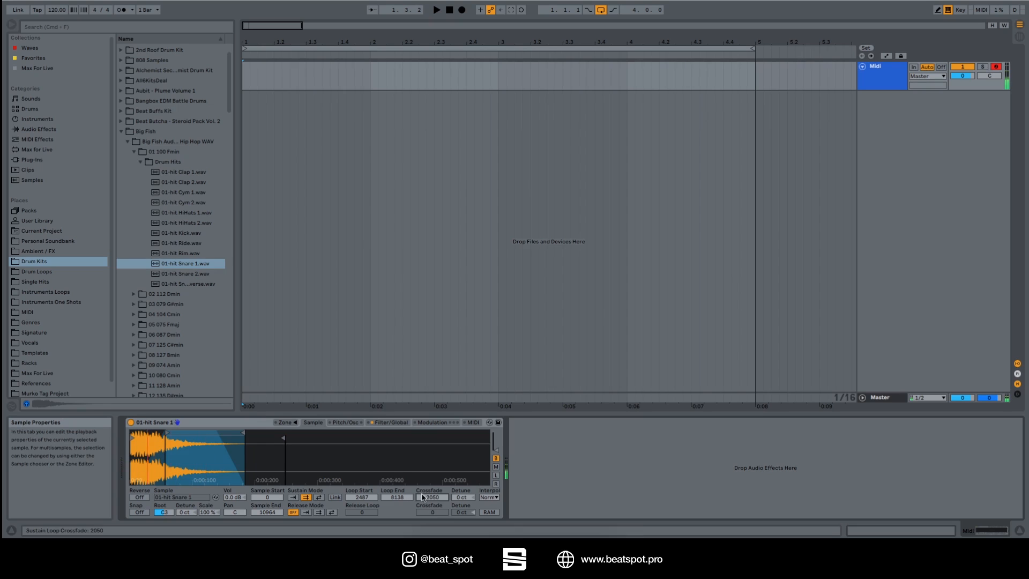
pyautogui.moveTo(423, 497); pyautogui.dragTo(423, 483)
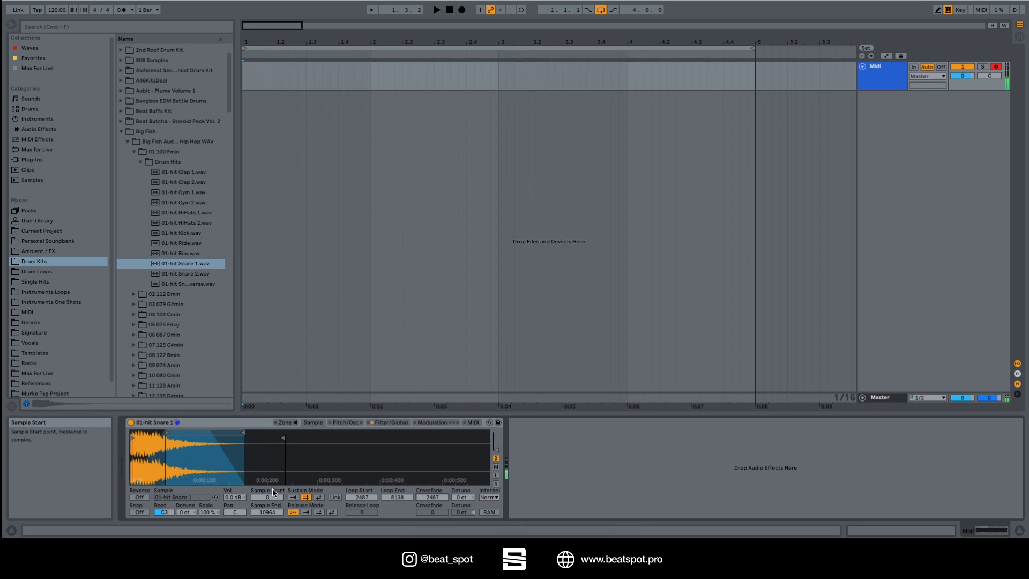
# Compare the sustain modes, choose back-and-forth looping, and set the sustain loop start to 2641.
pyautogui.click(294, 498)
pyautogui.click(306, 498)
pyautogui.click(319, 498)
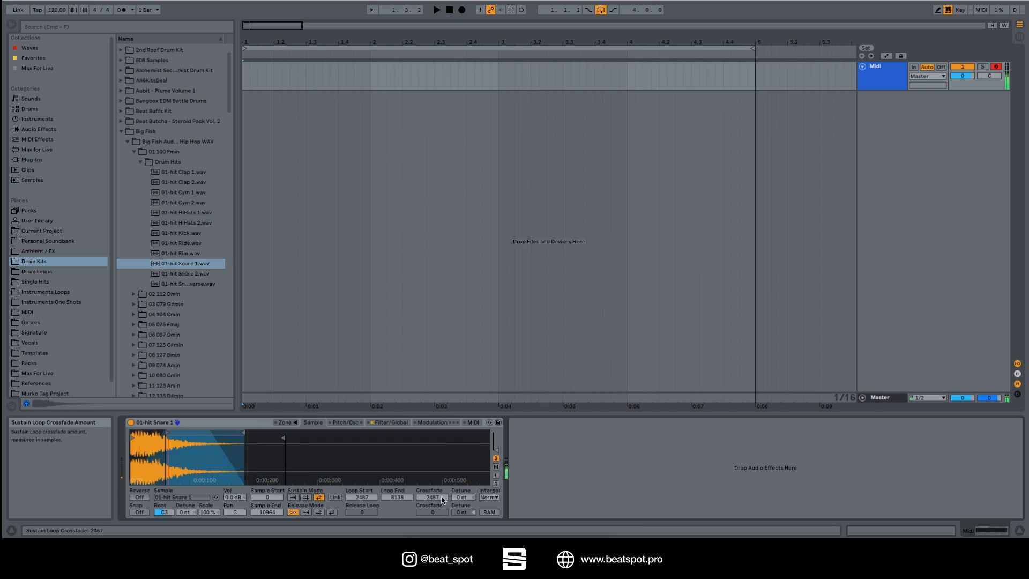
pyautogui.moveTo(355, 497); pyautogui.dragTo(355, 492)
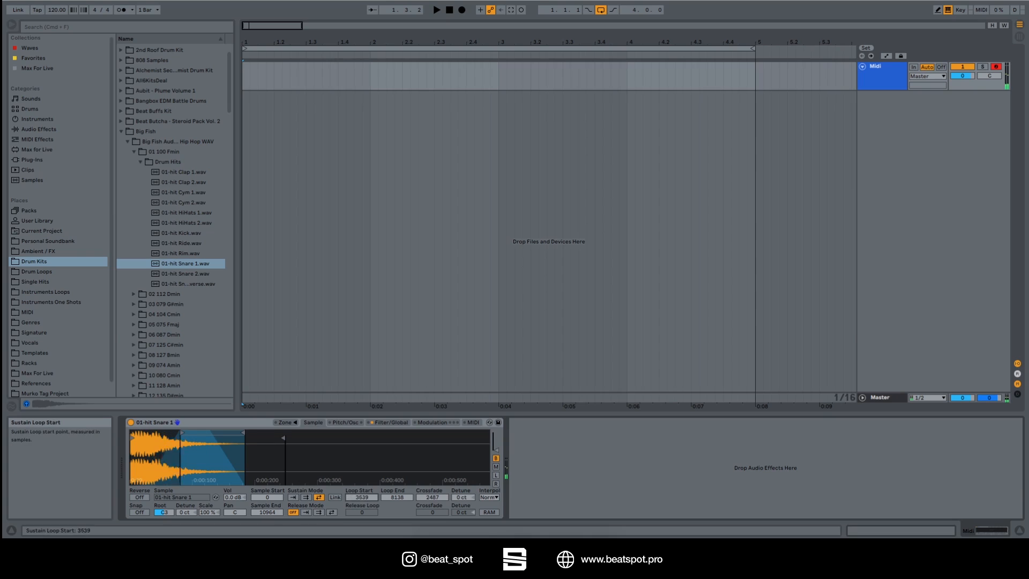
# Loop the release portion from 1055 to 10700 with a crossfade of 1055, and set the sustain loop start to 3884.
pyautogui.click(306, 512)
pyautogui.click(319, 513)
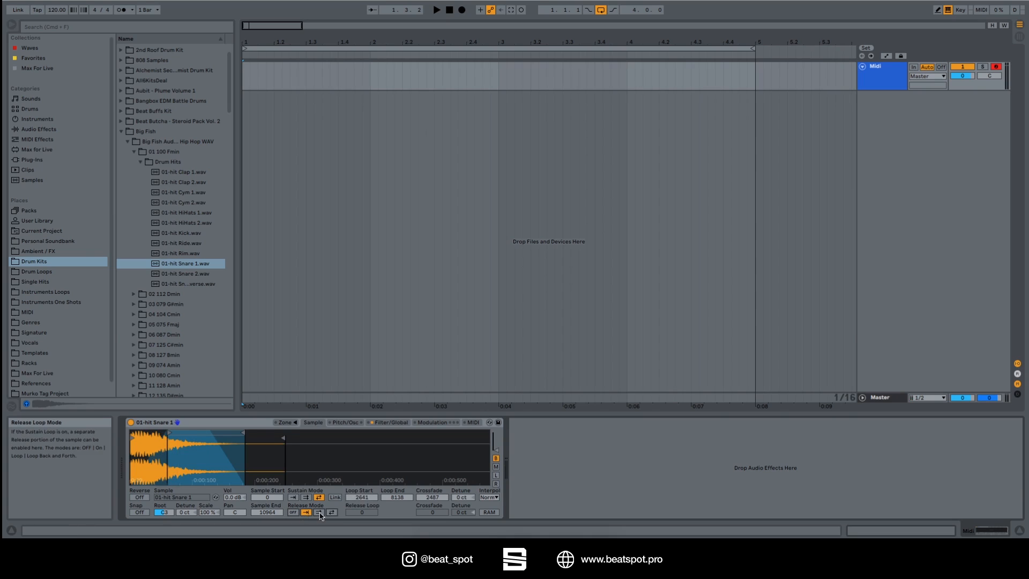
pyautogui.click(445, 513)
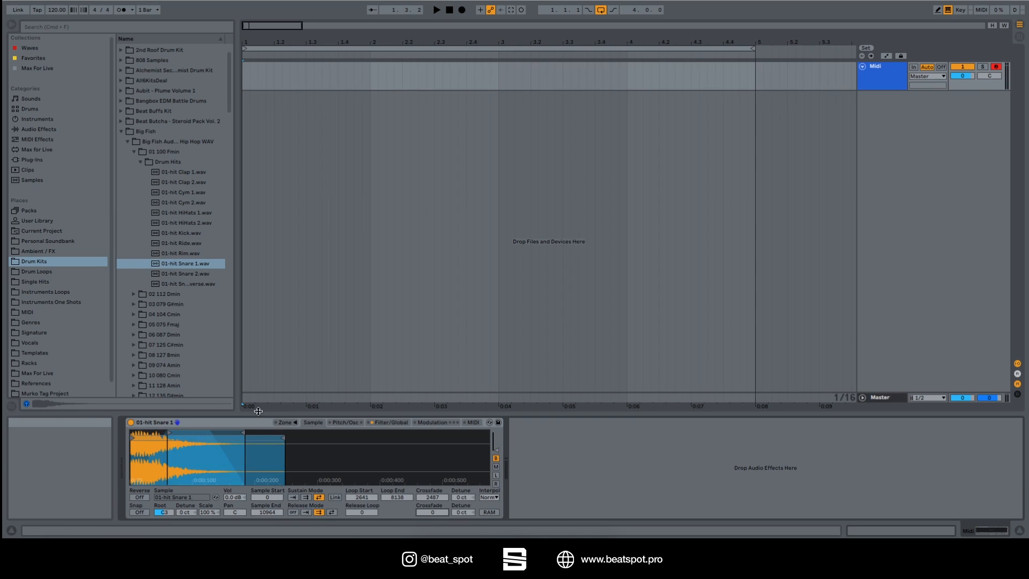
pyautogui.moveTo(132, 437); pyautogui.dragTo(186, 434)
pyautogui.moveTo(432, 513); pyautogui.dragTo(432, 482)
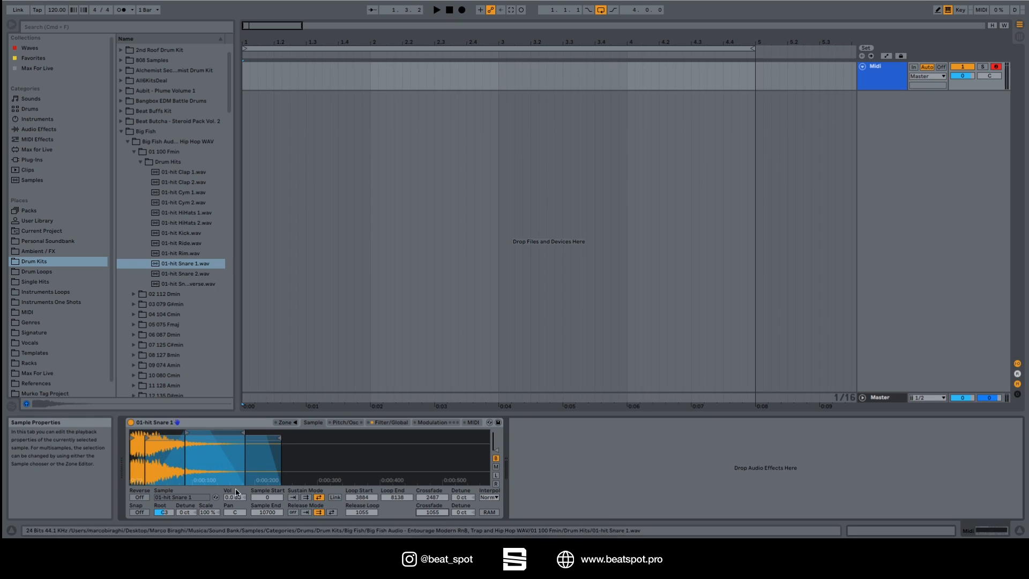
# Detune the sustain loop by +108 ct and the release loop by +59 ct, and turn off sustain looping.
pyautogui.moveTo(462, 497); pyautogui.dragTo(462, 476)
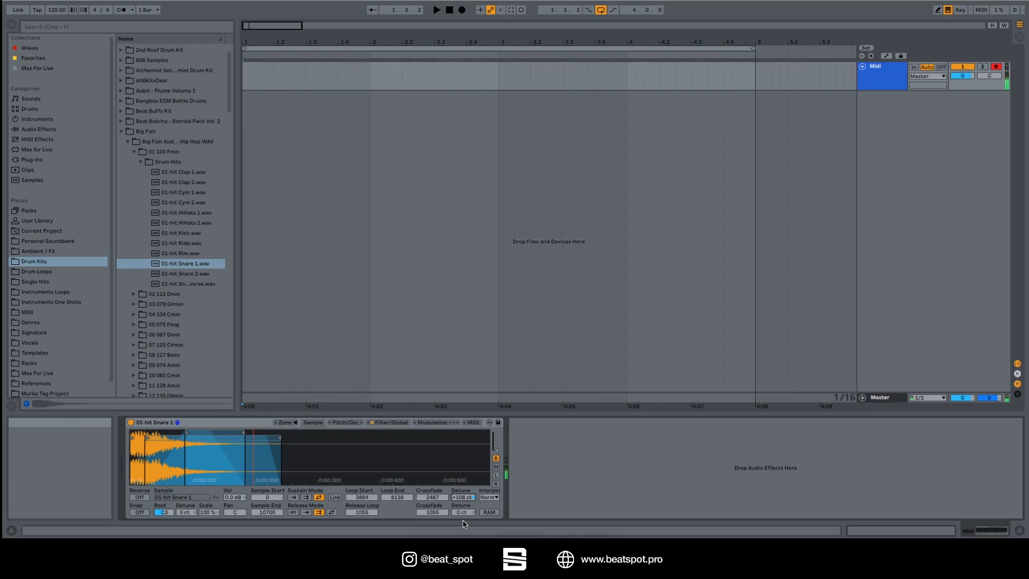
pyautogui.moveTo(462, 512); pyautogui.dragTo(462, 480)
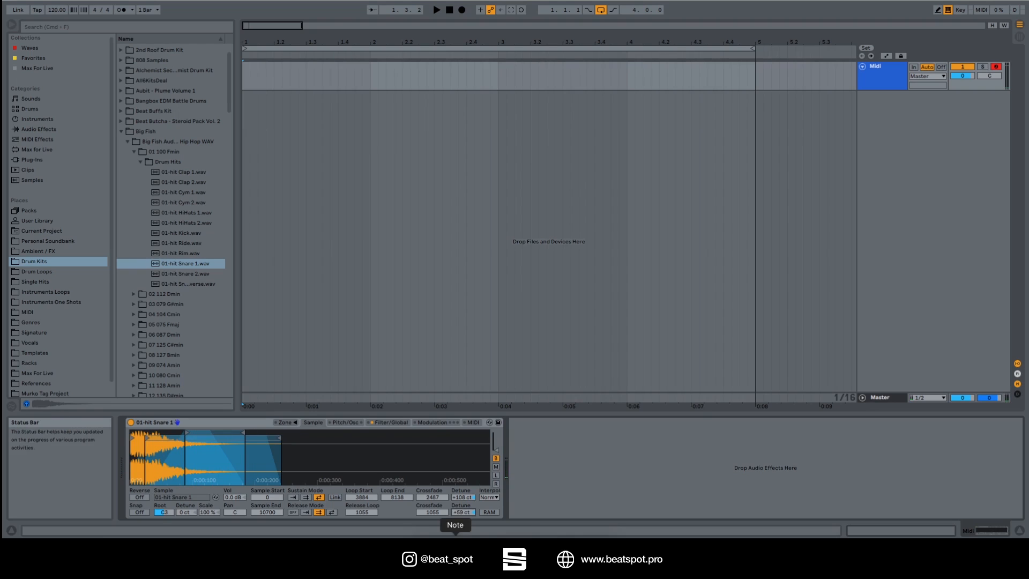
pyautogui.click(293, 497)
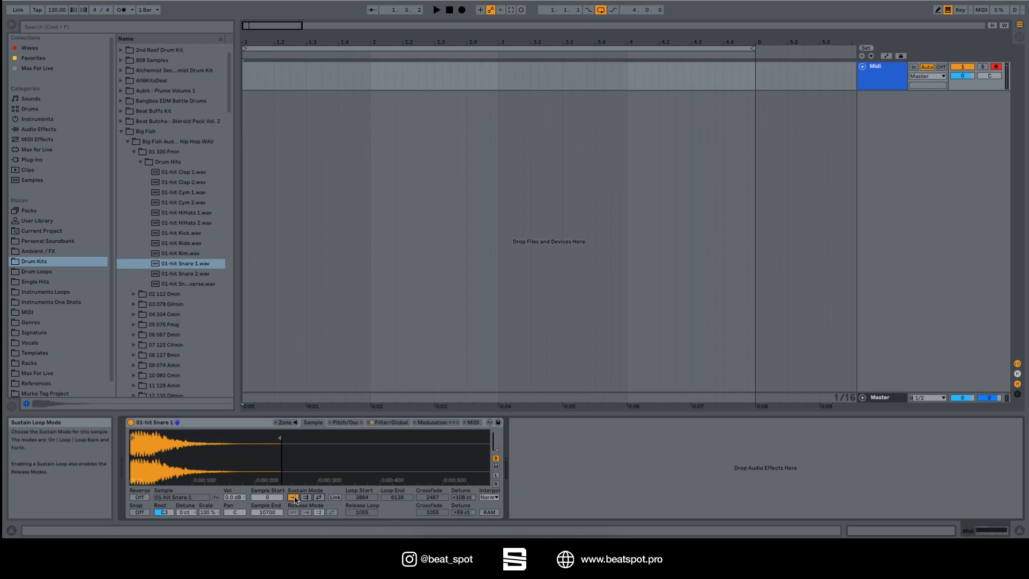
# Set the sample's interpolation quality to No Interpolation and audition the snare.
pyautogui.click(492, 498)
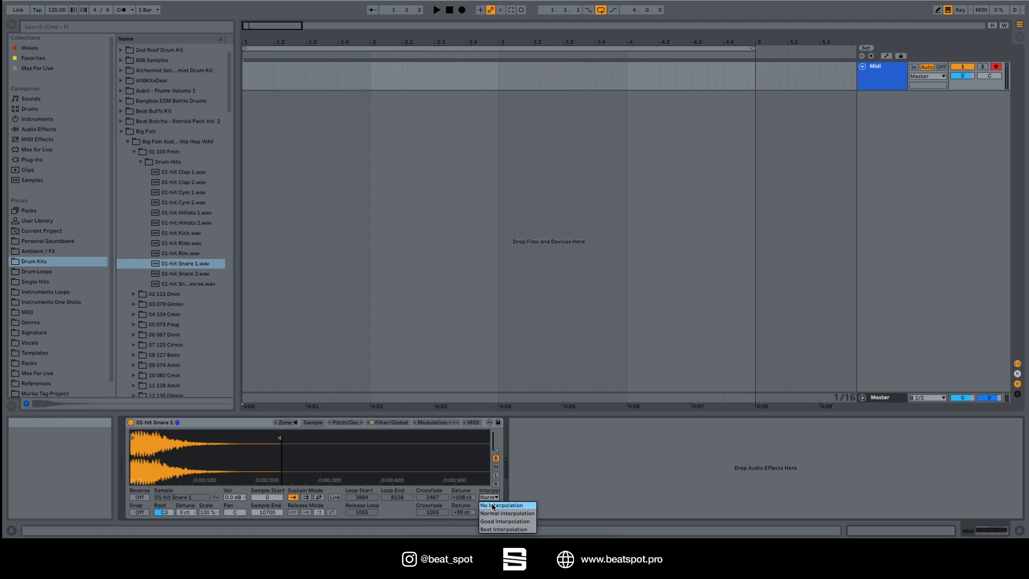
pyautogui.click(494, 506)
pyautogui.press('a')
pyautogui.press('a')
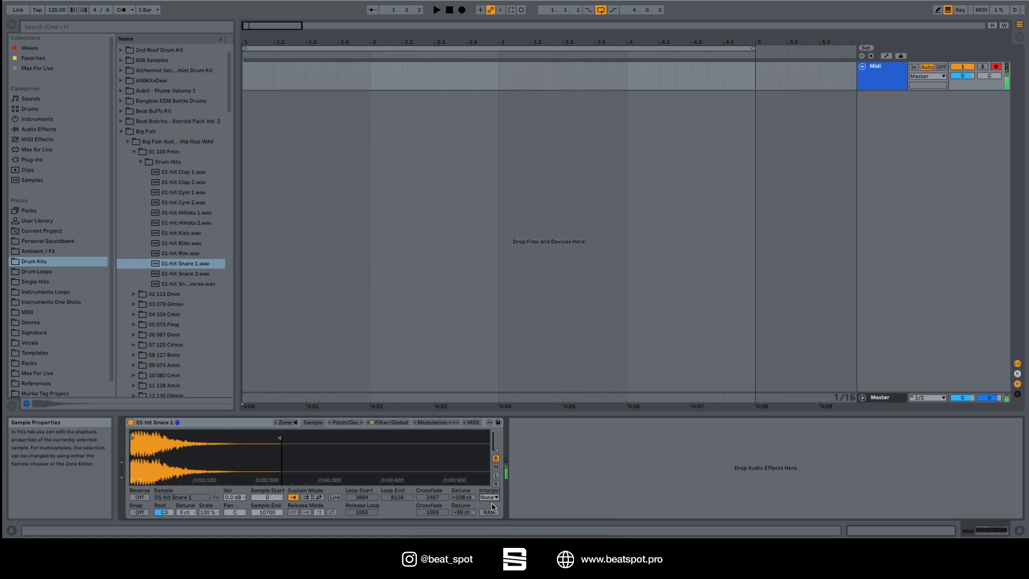
# Compare the sample's interpolation qualities, beginning with Normal, and settle on Best.
pyautogui.click(492, 498)
pyautogui.click(494, 514)
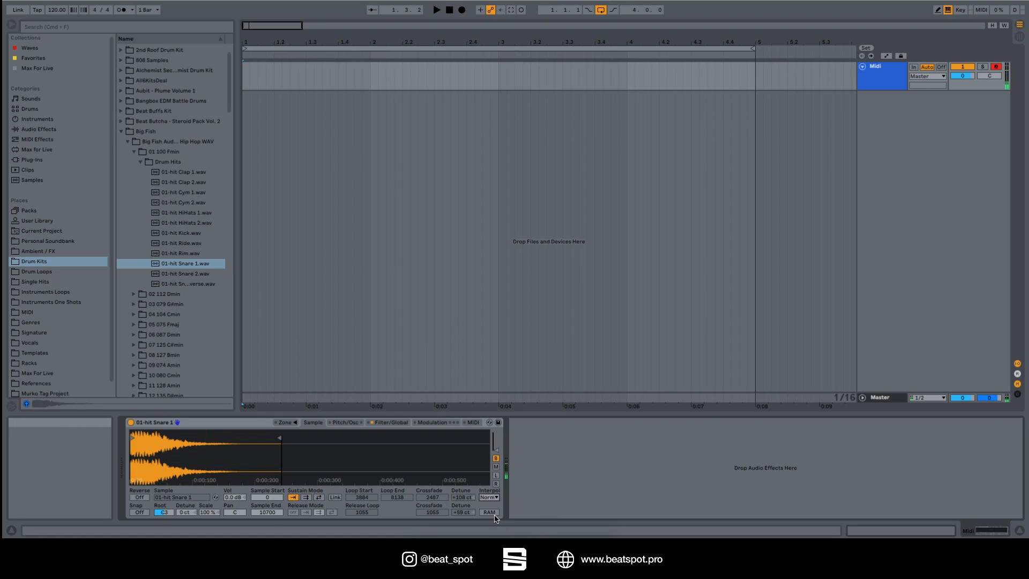
pyautogui.click(489, 497)
pyautogui.click(496, 522)
pyautogui.click(490, 498)
pyautogui.click(496, 530)
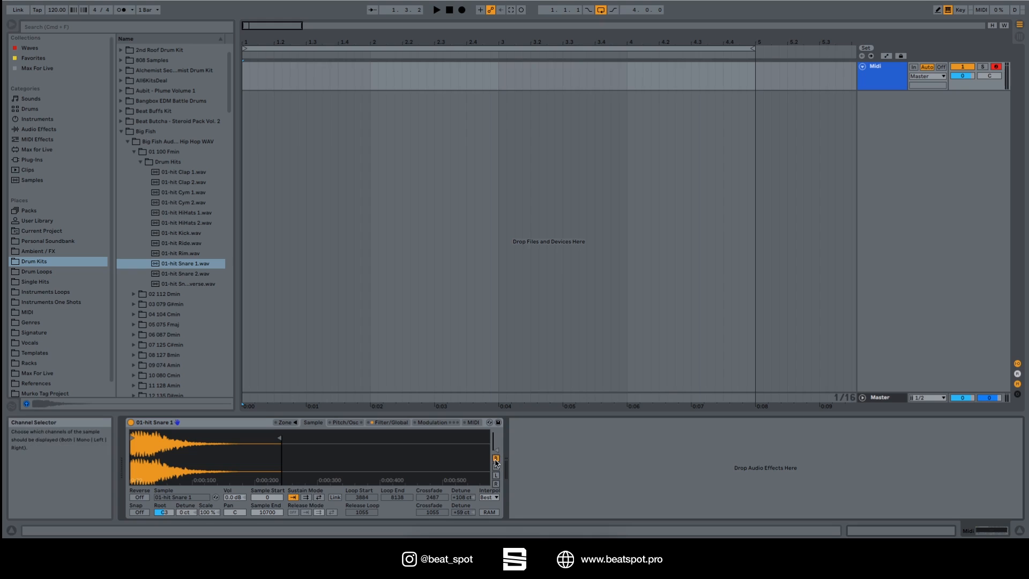
# Try the waveform's vertical zoom and view the sample's Mono, Left and Right channel displays in turn.
pyautogui.moveTo(497, 448)
pyautogui.mouseDown()
pyautogui.moveTo(498, 432)
pyautogui.moveTo(498, 449)
pyautogui.mouseUp()
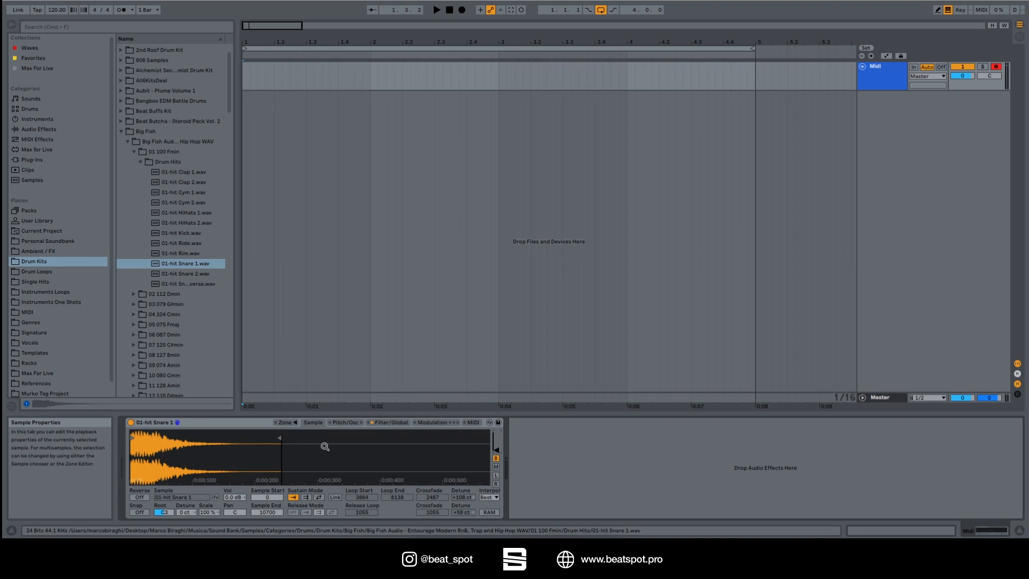
pyautogui.click(496, 466)
pyautogui.click(496, 475)
pyautogui.click(497, 484)
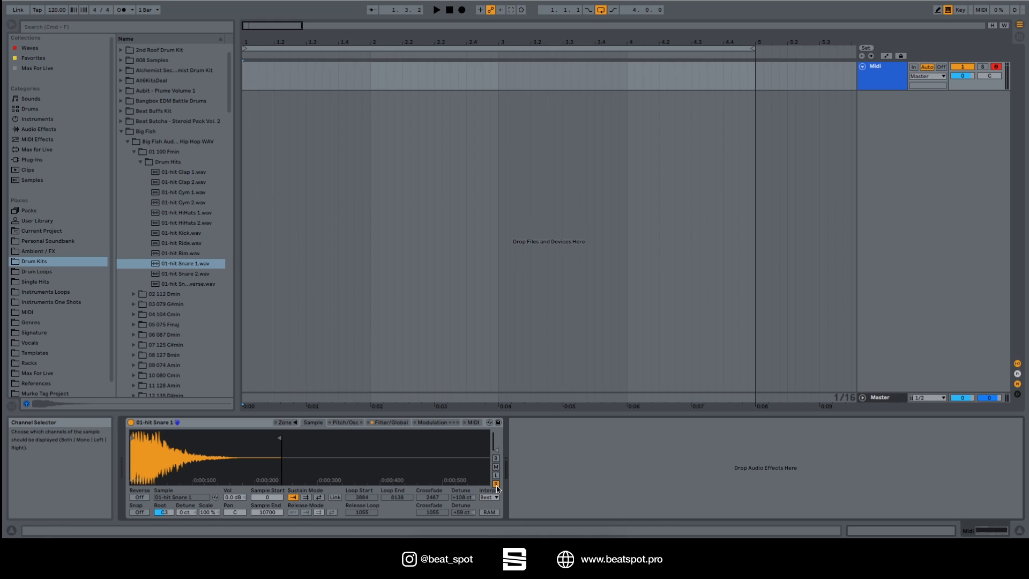
# Enable the modulation oscillator and the pitch envelope, and set the oscillator envelope's decay to 60.0 s.
pyautogui.click(346, 423)
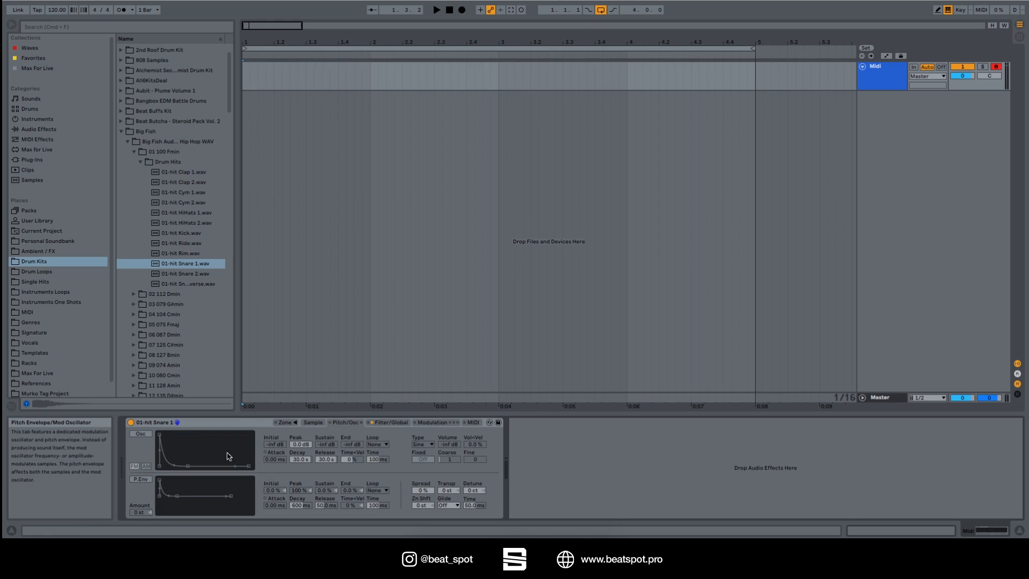
pyautogui.click(141, 434)
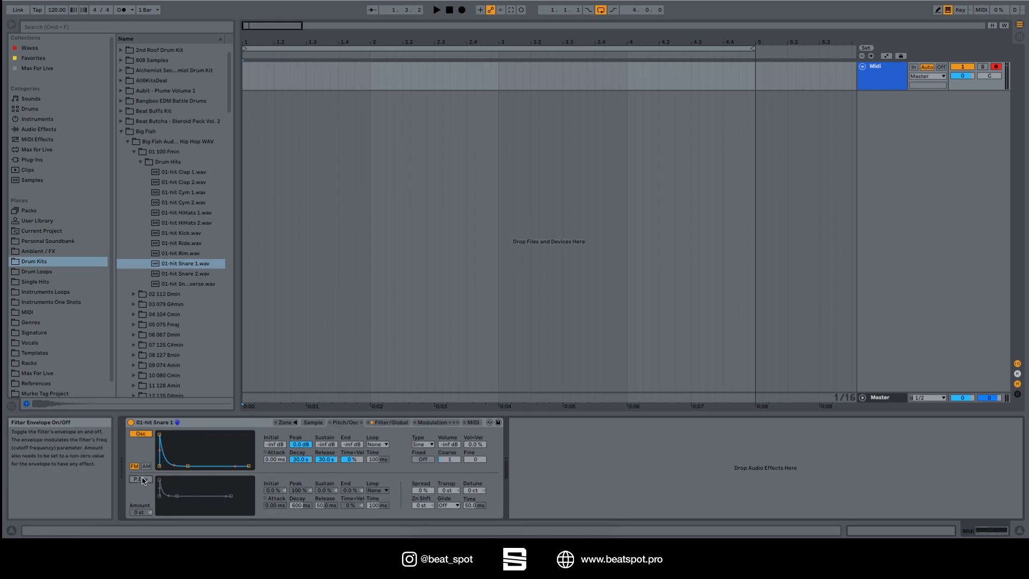
pyautogui.click(141, 478)
pyautogui.moveTo(187, 467)
pyautogui.mouseDown()
pyautogui.moveTo(190, 440)
pyautogui.moveTo(190, 466)
pyautogui.mouseUp()
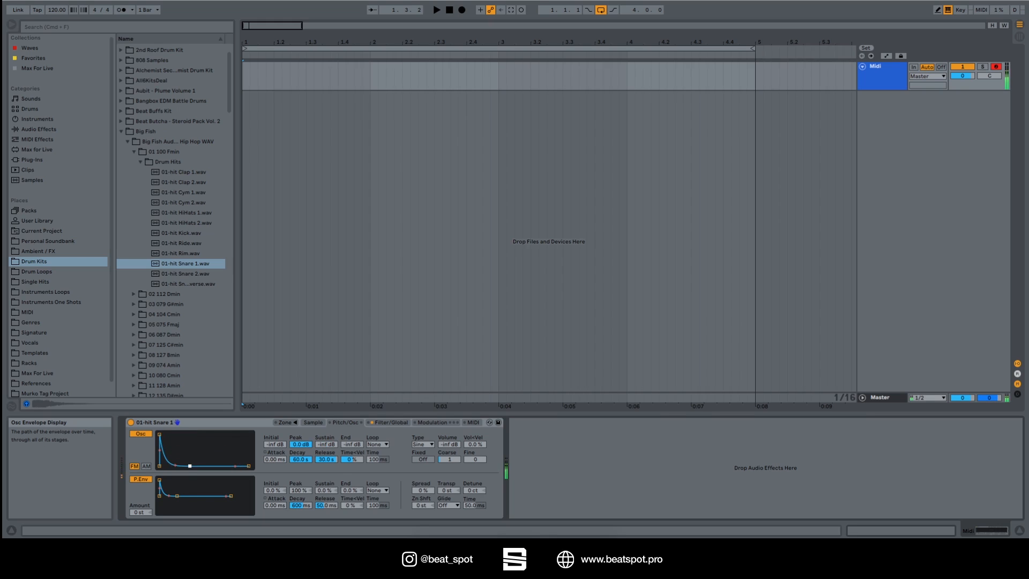
# Try adjusting the oscillator envelope's initial level, peak point and sustain level while auditioning the snare.
pyautogui.moveTo(275, 445); pyautogui.dragTo(275, 434)
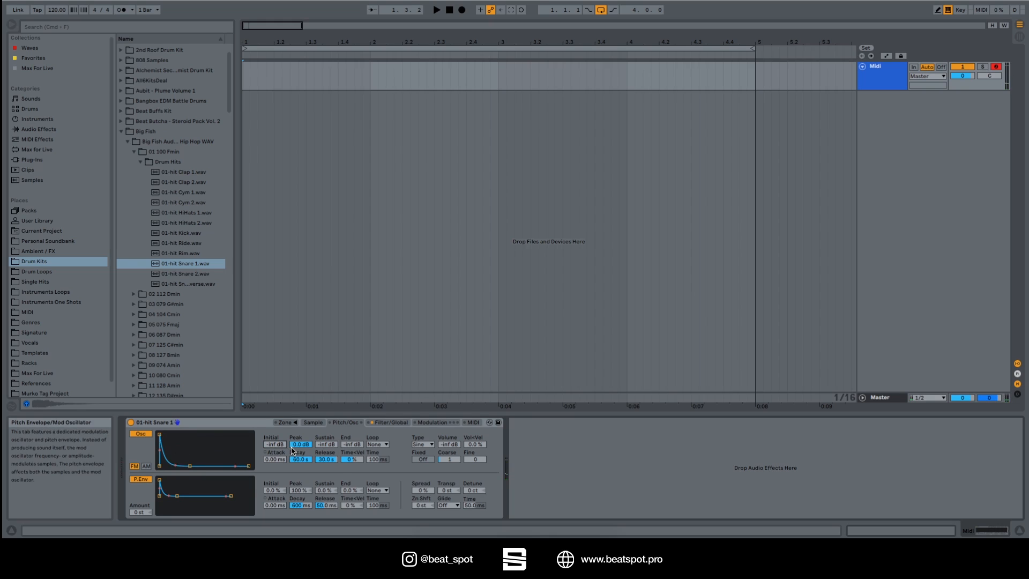
pyautogui.press('a')
pyautogui.moveTo(159, 434)
pyautogui.mouseDown()
pyautogui.moveTo(186, 434)
pyautogui.moveTo(160, 434)
pyautogui.mouseUp()
pyautogui.moveTo(326, 445)
pyautogui.mouseDown()
pyautogui.moveTo(326, 399)
pyautogui.moveTo(327, 444)
pyautogui.mouseUp()
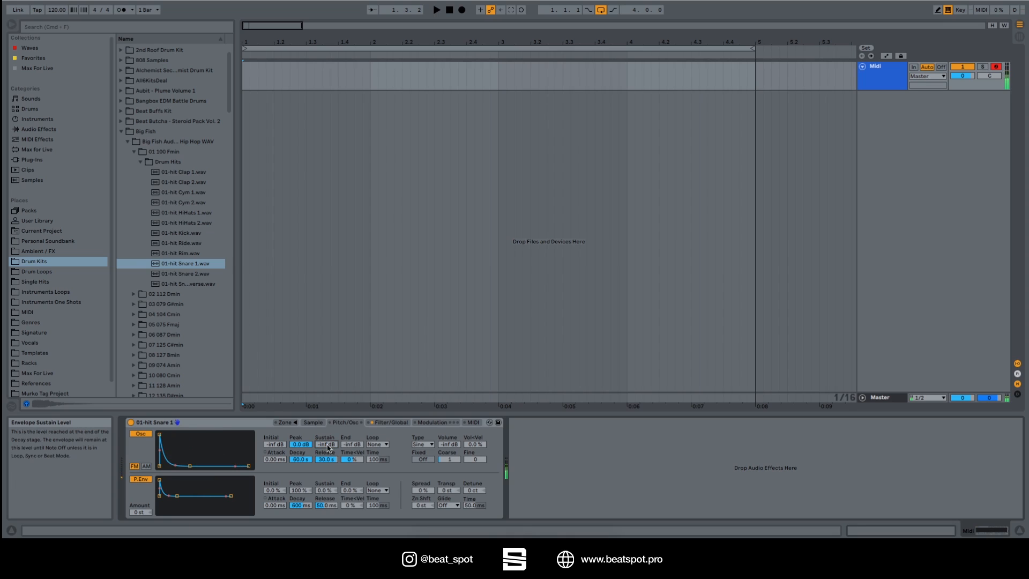
# Set the modulation oscillator's volume to -22 dB and compare AM with FM mode, keeping FM.
pyautogui.moveTo(448, 445); pyautogui.dragTo(449, 438)
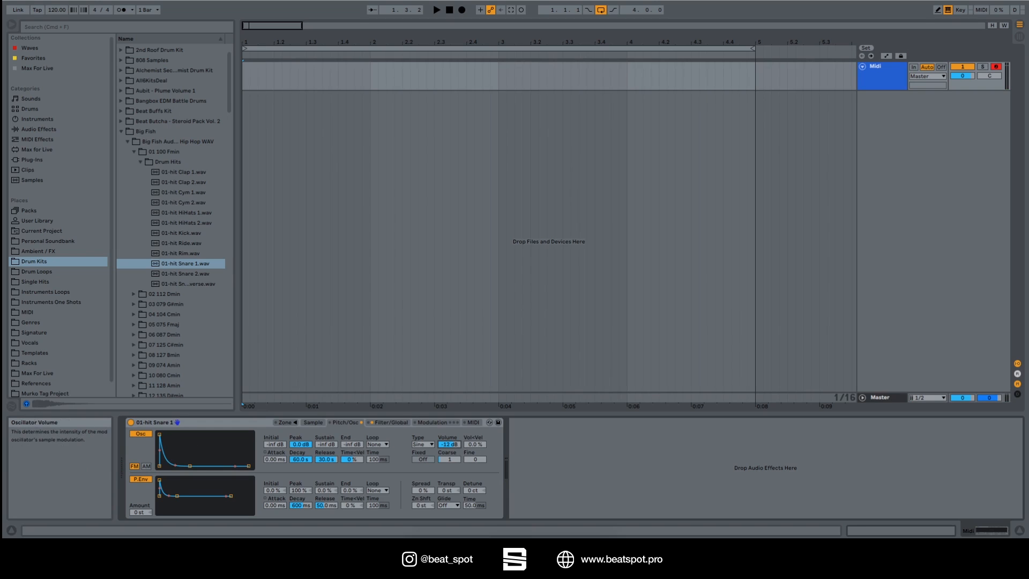
pyautogui.moveTo(454, 447); pyautogui.dragTo(455, 456)
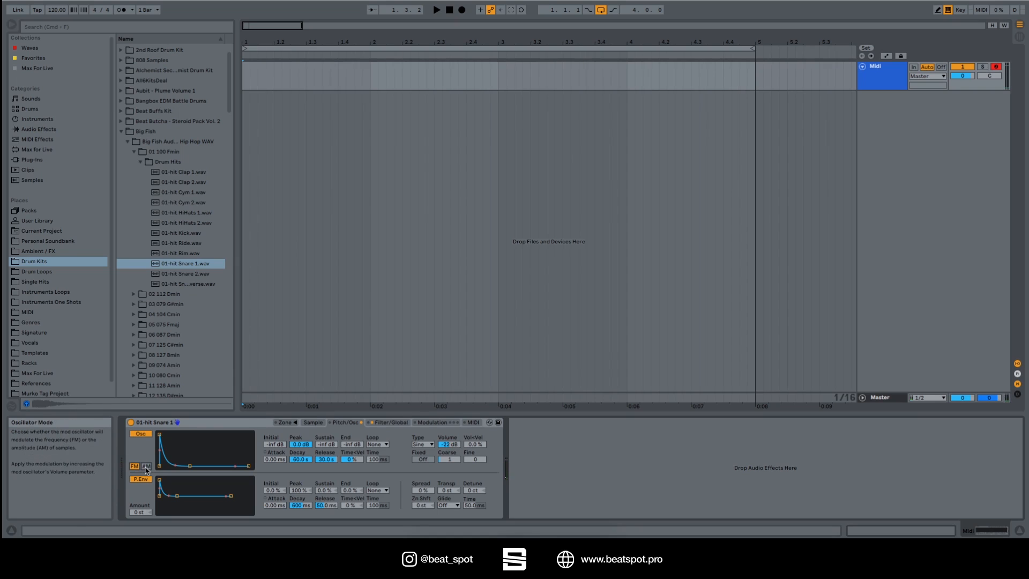
pyautogui.click(145, 467)
pyautogui.click(134, 466)
pyautogui.moveTo(274, 444); pyautogui.dragTo(273, 432)
pyautogui.moveTo(159, 434)
pyautogui.mouseDown()
pyautogui.moveTo(180, 434)
pyautogui.moveTo(159, 434)
pyautogui.mouseUp()
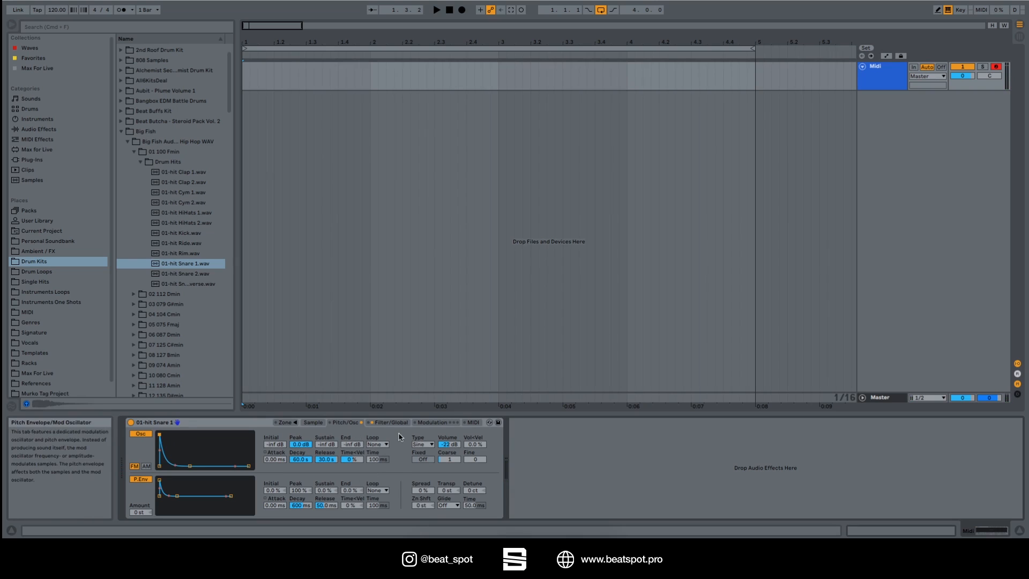
# Compare the Sw 3 and Sine oscillator waveforms, choose Sq 32, and set the oscillator envelope's attack to 11.1 ms.
pyautogui.click(422, 444)
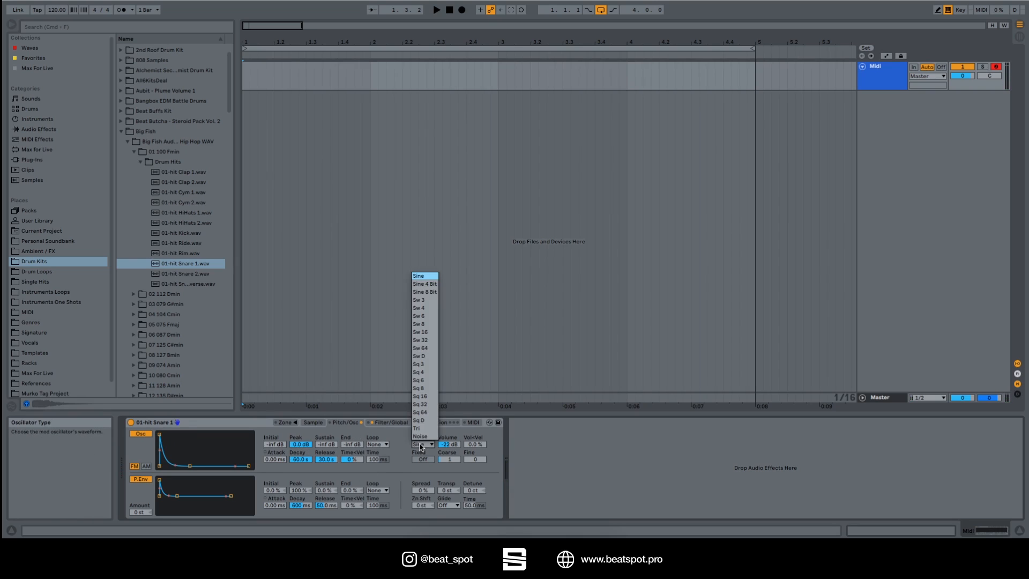
pyautogui.click(420, 299)
pyautogui.moveTo(159, 434); pyautogui.dragTo(171, 434)
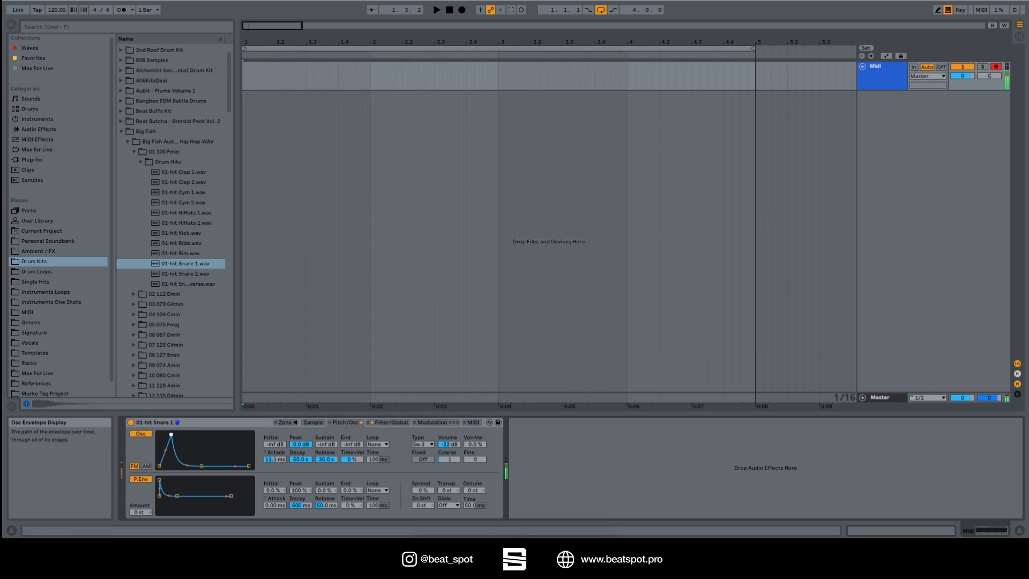
pyautogui.click(423, 445)
pyautogui.click(426, 278)
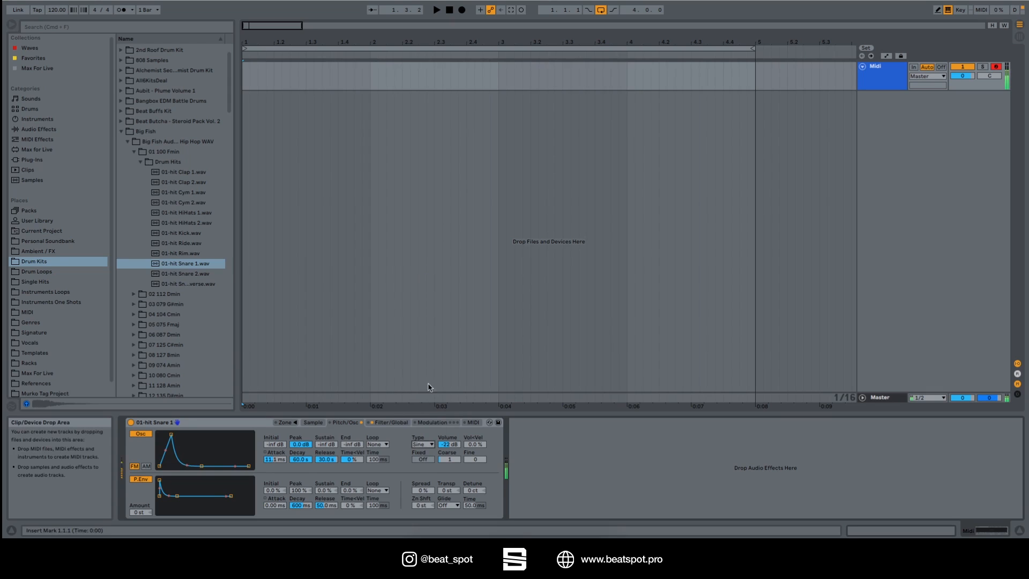
pyautogui.click(422, 445)
pyautogui.click(429, 404)
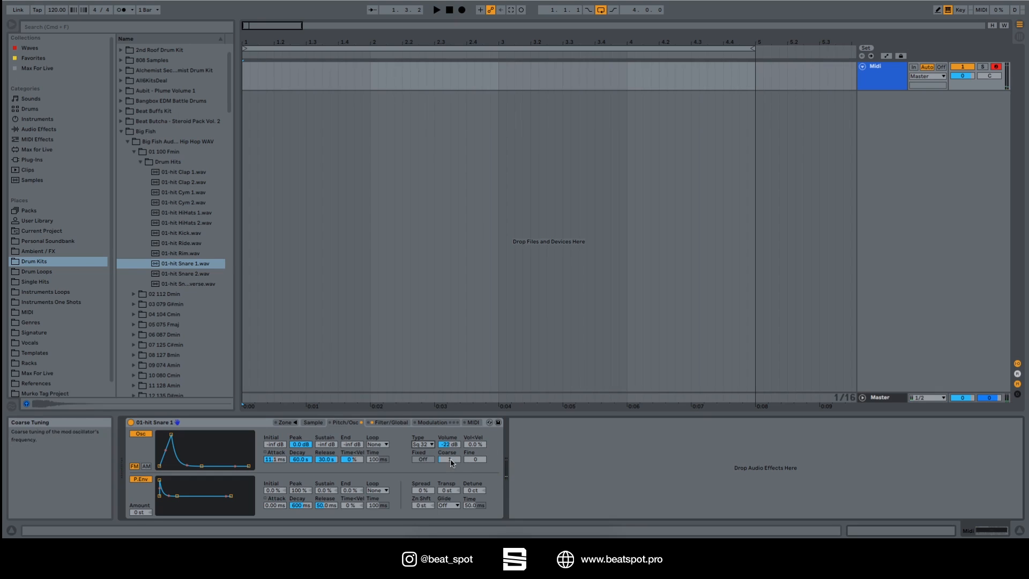
# Try adjusting the modulation oscillator's coarse and fine tuning.
pyautogui.moveTo(452, 463); pyautogui.dragTo(458, 467)
pyautogui.click(477, 461)
pyautogui.moveTo(477, 461); pyautogui.dragTo(477, 480)
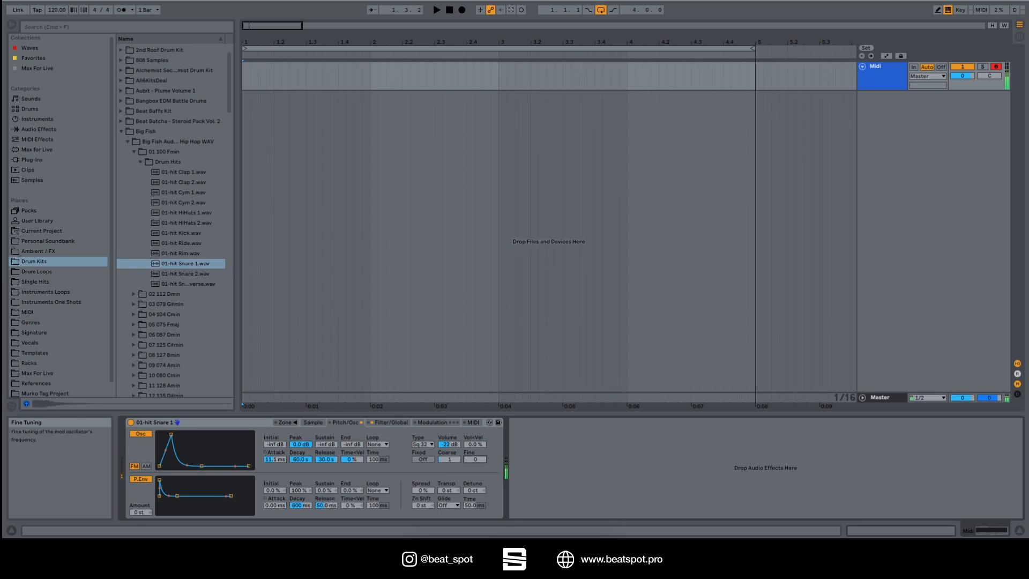
# Fix the modulation oscillator's frequency at 56.2 Hz with a multiplier of 1, and turn the oscillator off.
pyautogui.click(424, 461)
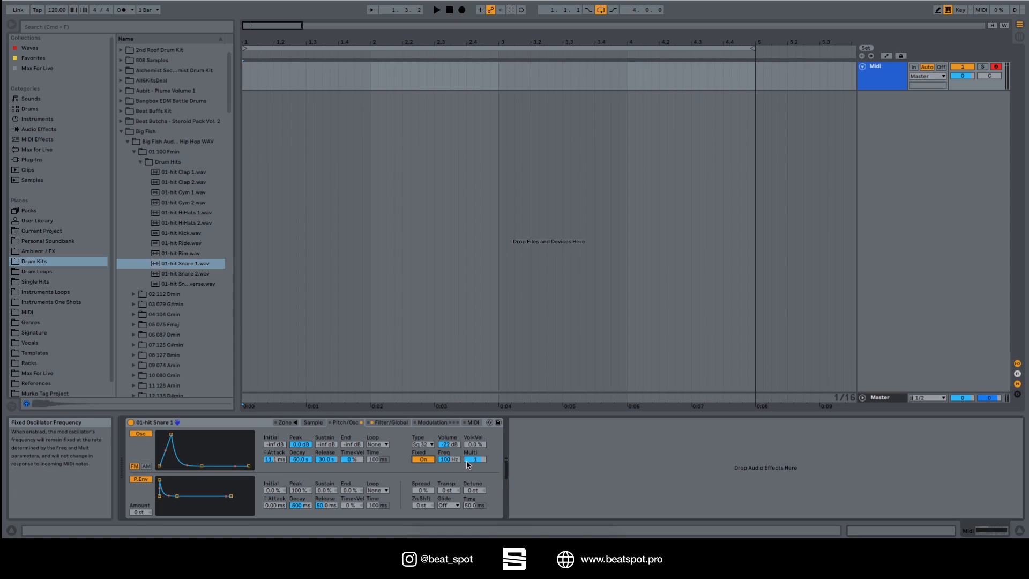
pyautogui.moveTo(449, 460)
pyautogui.mouseDown()
pyautogui.moveTo(449, 477)
pyautogui.moveTo(449, 445)
pyautogui.moveTo(449, 472)
pyautogui.mouseUp()
pyautogui.click(475, 464)
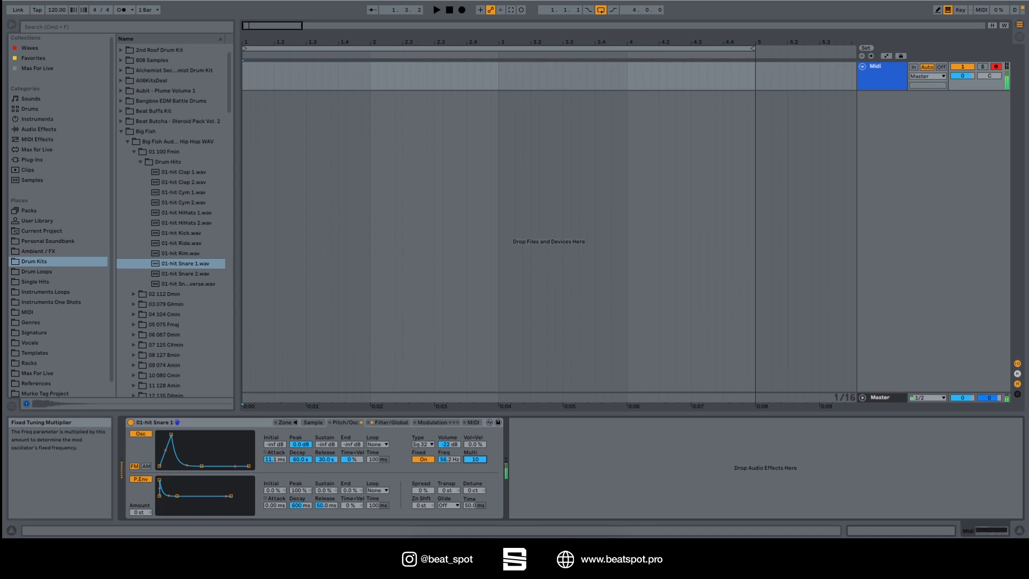
pyautogui.moveTo(475, 463); pyautogui.dragTo(474, 471)
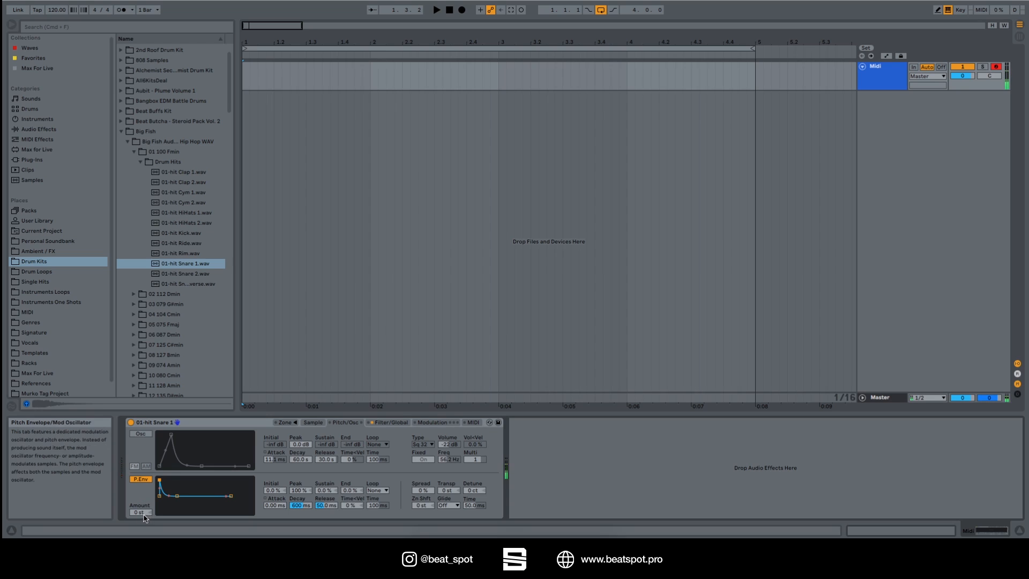
# Set the pitch envelope's amount to +12 st, its decay to 1.86 s and its sustain to -1.7 %.
pyautogui.moveTo(145, 513); pyautogui.dragTo(144, 507)
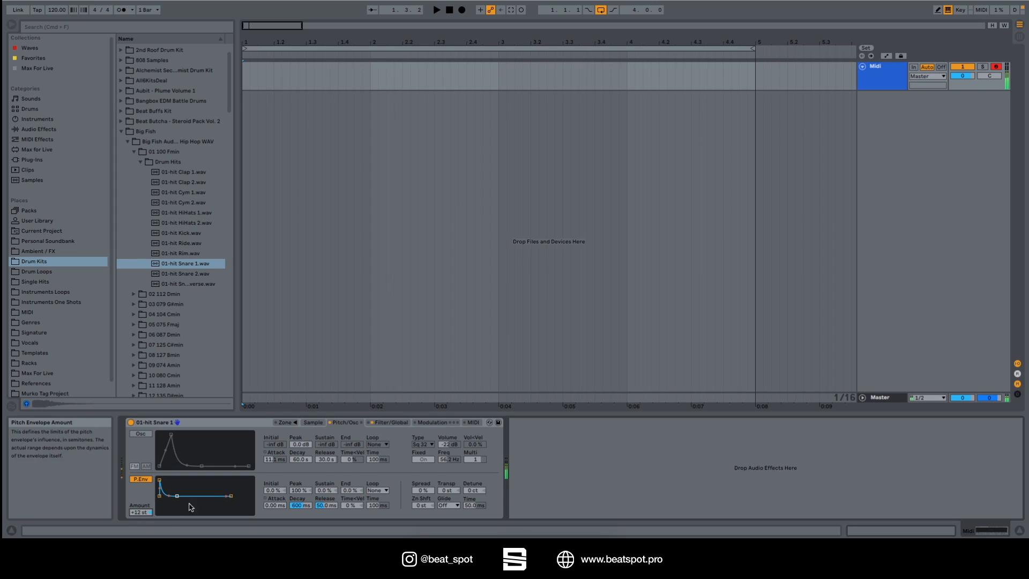
pyautogui.moveTo(177, 496); pyautogui.dragTo(180, 496)
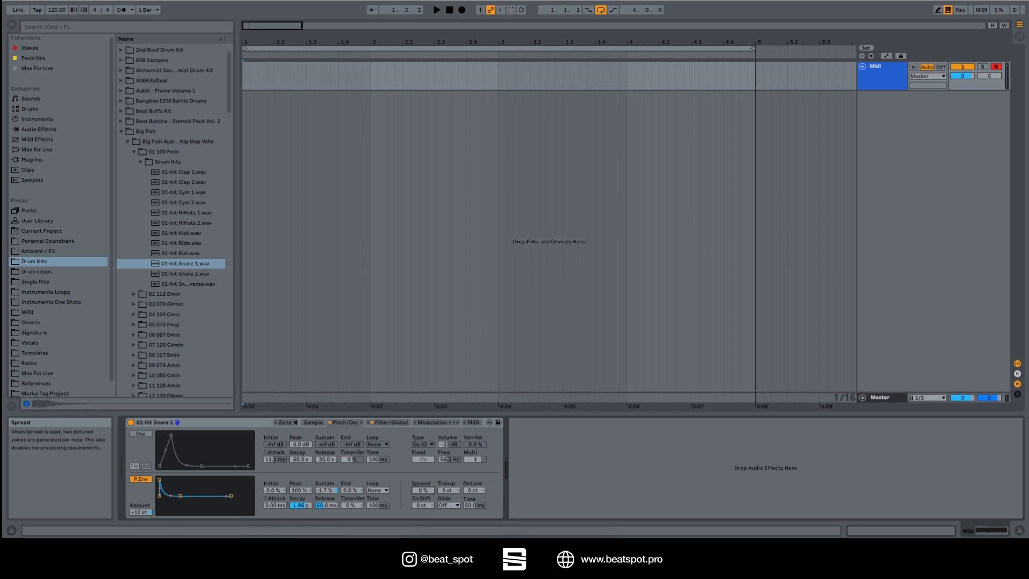
# Try a 100 % spread and changes to global transpose and detune, resetting each to 0.
pyautogui.moveTo(423, 491); pyautogui.dragTo(423, 480)
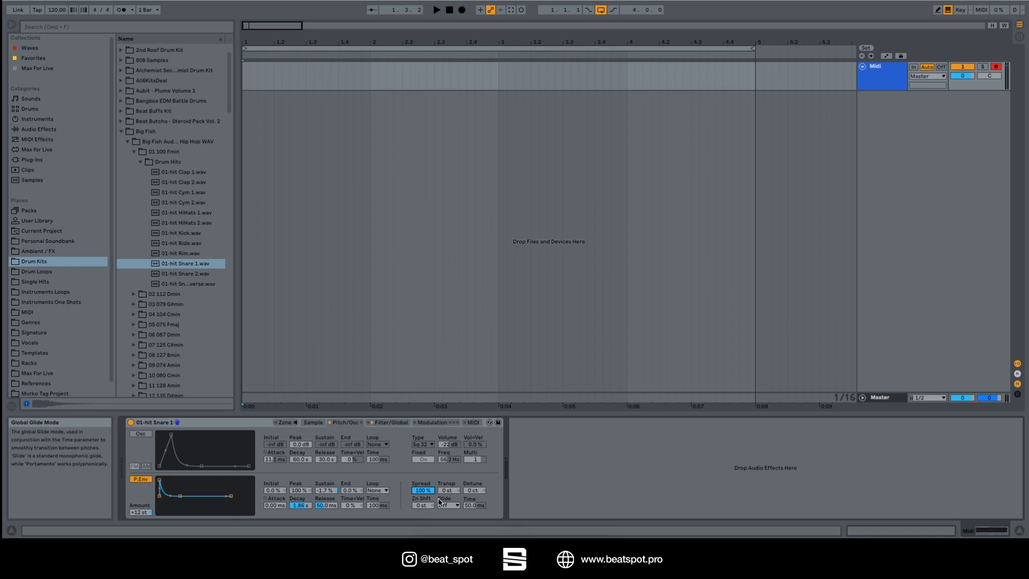
pyautogui.press('Delete')
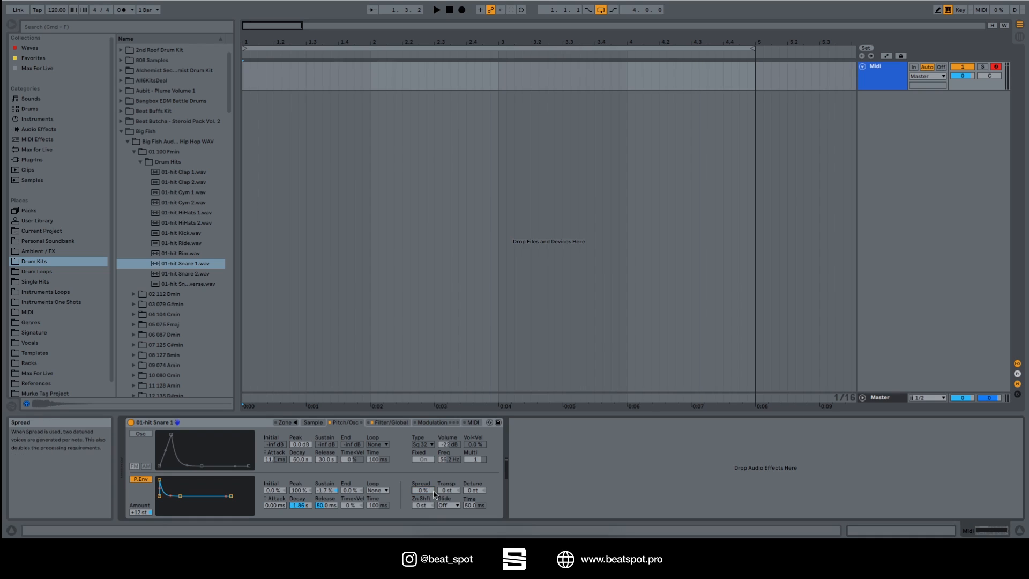
pyautogui.moveTo(449, 493); pyautogui.dragTo(475, 485)
pyautogui.press('Delete')
pyautogui.press('Delete')
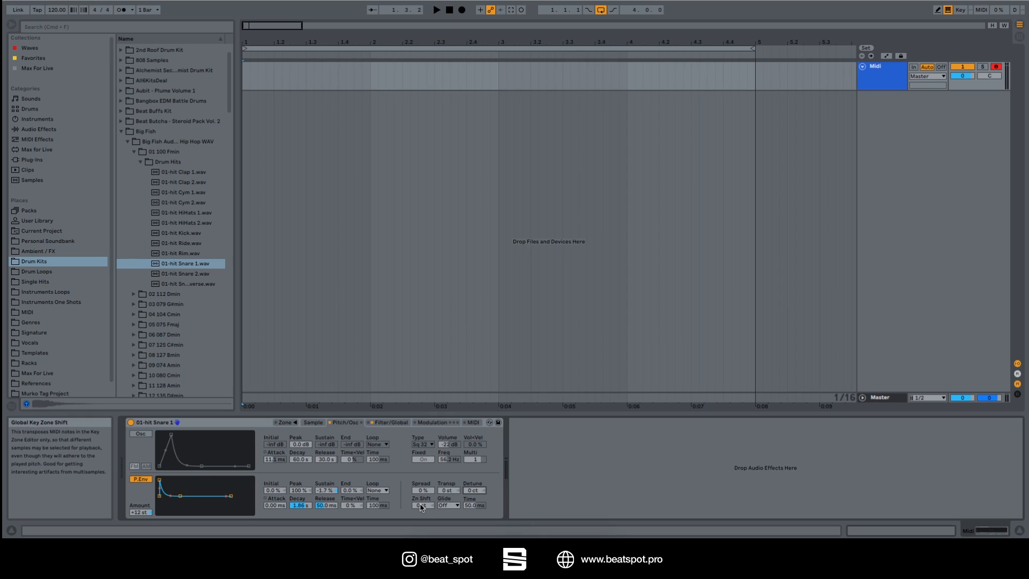
# Try shifting the key zone, reset it to 0, and check the snare's key range in the Zone Editor.
pyautogui.moveTo(421, 507); pyautogui.dragTo(421, 488)
pyautogui.press('Delete')
pyautogui.click(286, 422)
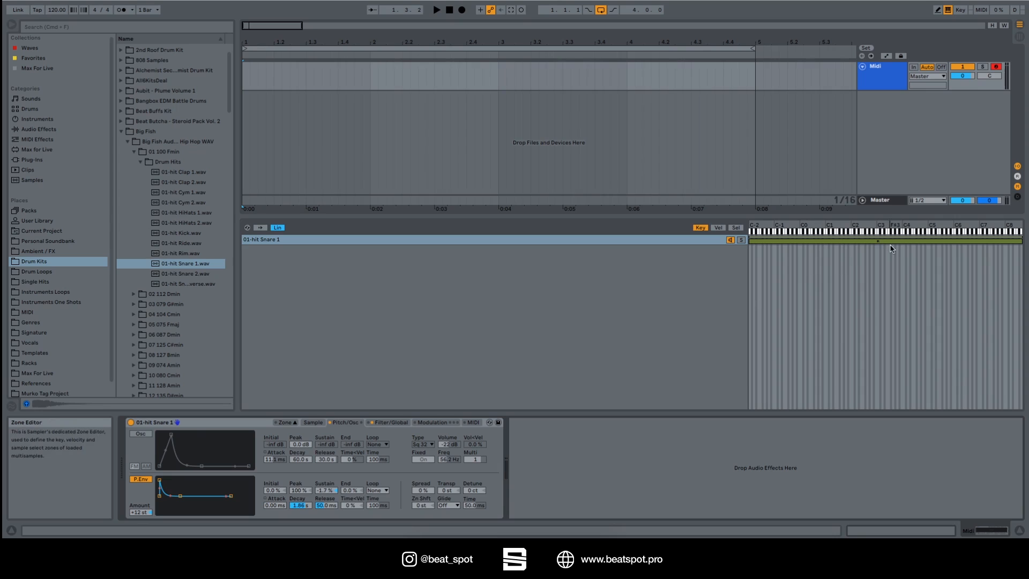
pyautogui.click(285, 423)
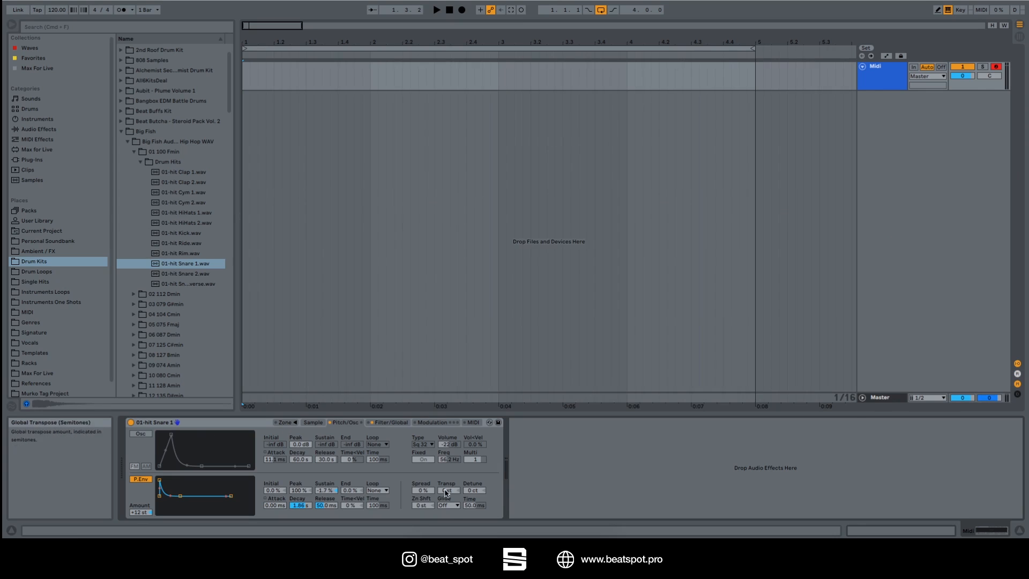
# Compare the Portamento and Glide modes for note transitions, and keep Portamento.
pyautogui.click(456, 506)
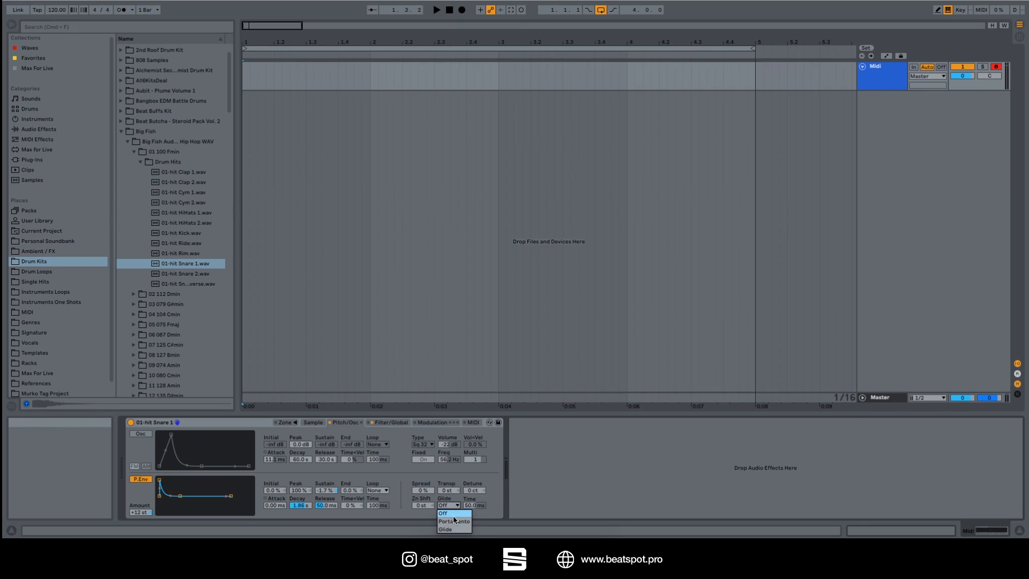
pyautogui.click(455, 520)
pyautogui.click(455, 505)
pyautogui.click(455, 527)
pyautogui.click(448, 505)
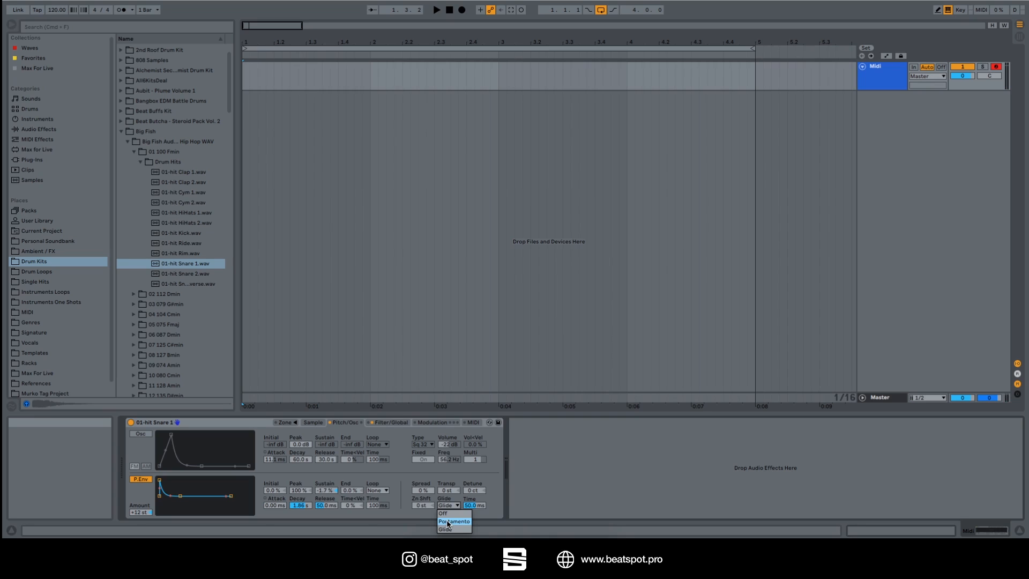
pyautogui.click(450, 522)
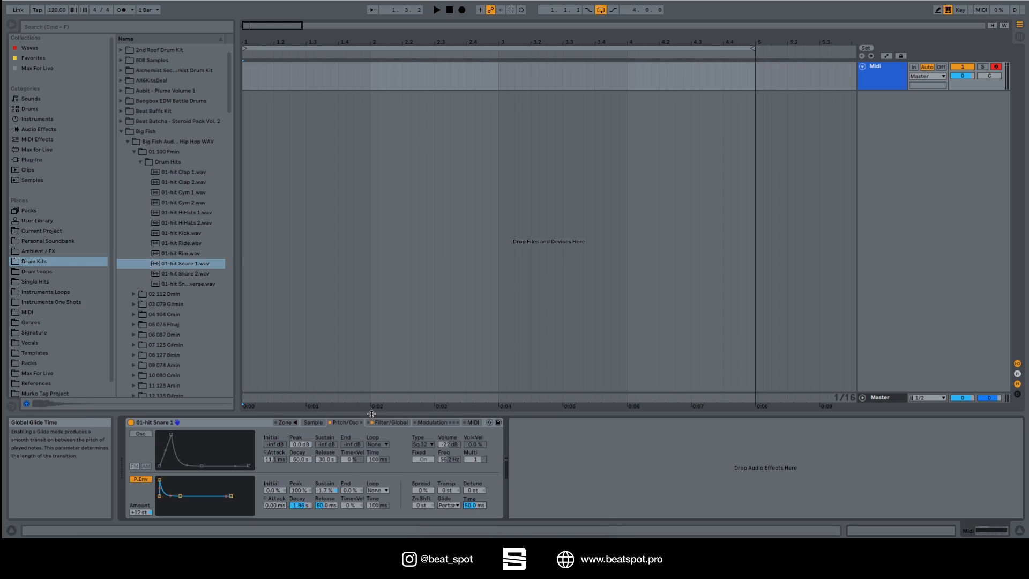
# Set the filter's frequency to 4.57 kHz, its resonance to 34 % and its slope to 12 dB.
pyautogui.click(329, 422)
pyautogui.click(392, 423)
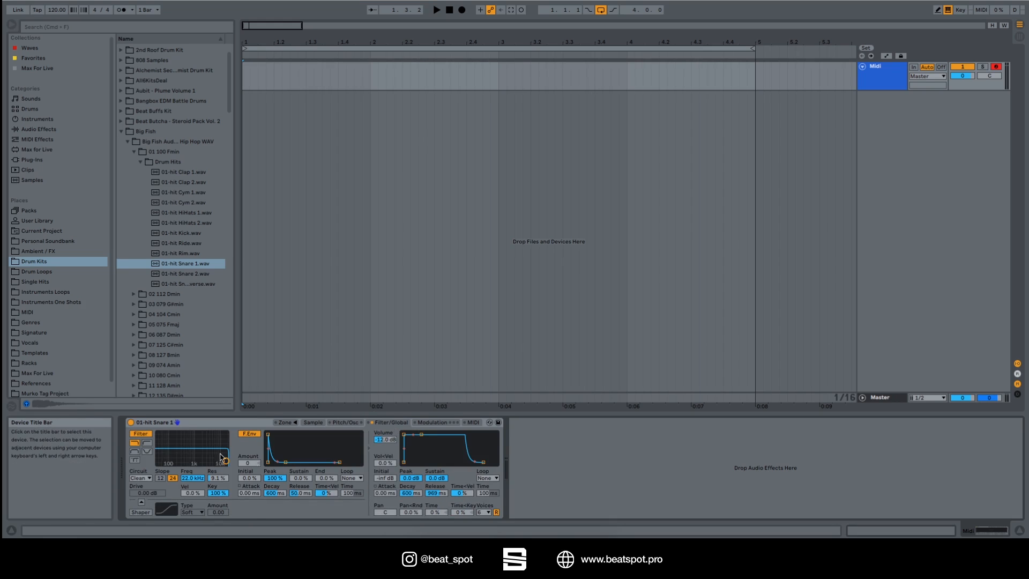
pyautogui.moveTo(226, 461)
pyautogui.mouseDown()
pyautogui.moveTo(178, 459)
pyautogui.moveTo(210, 459)
pyautogui.mouseUp()
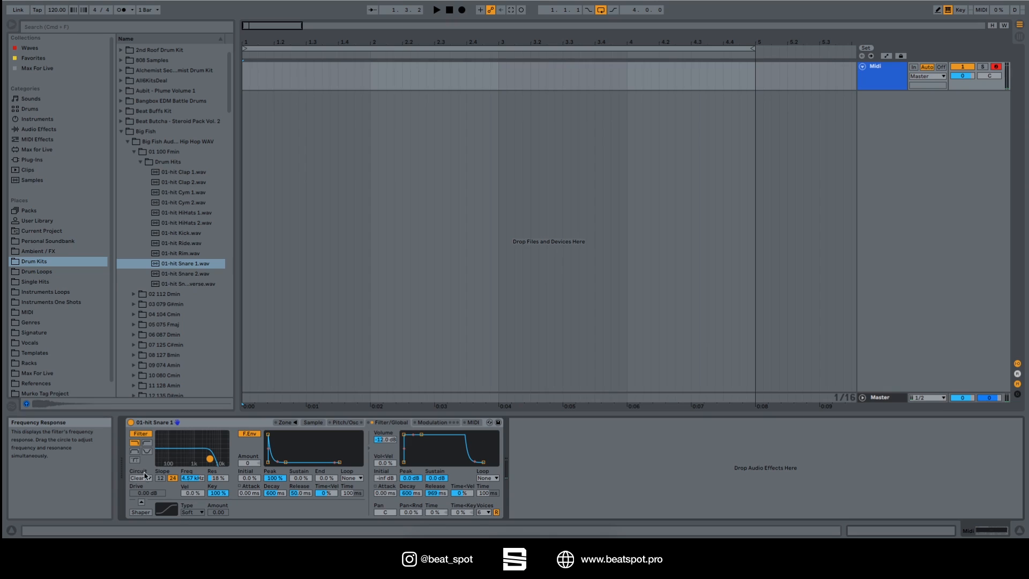
pyautogui.moveTo(217, 478); pyautogui.dragTo(217, 470)
pyautogui.click(160, 479)
# Look through the filter circuits, keep Clean, and compare filter types before choosing band-pass.
pyautogui.click(140, 478)
pyautogui.click(140, 510)
pyautogui.click(138, 460)
pyautogui.click(147, 451)
pyautogui.click(134, 451)
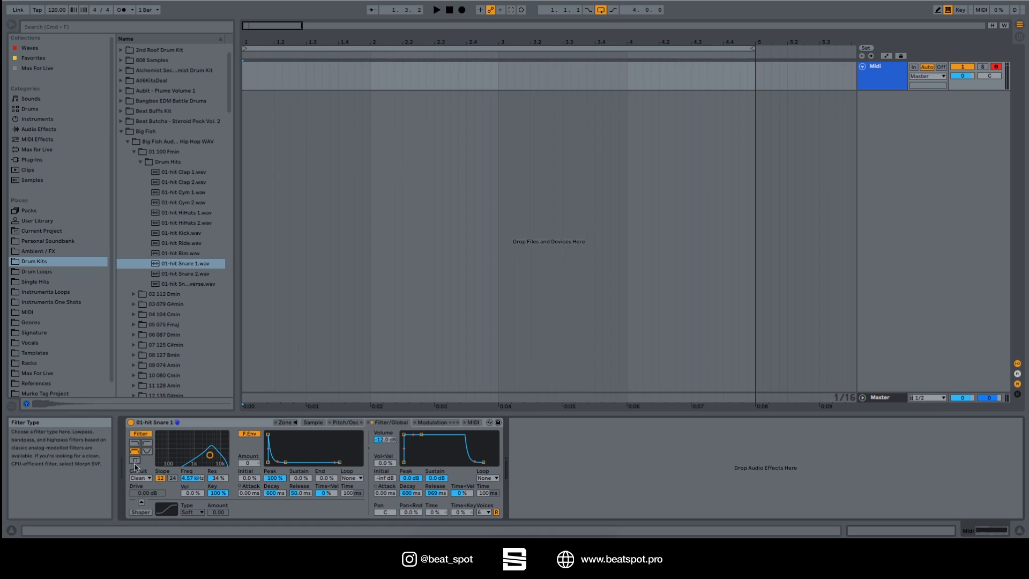
# Turn on the shaper, switch off the filter and try out the shaper amount.
pyautogui.click(140, 512)
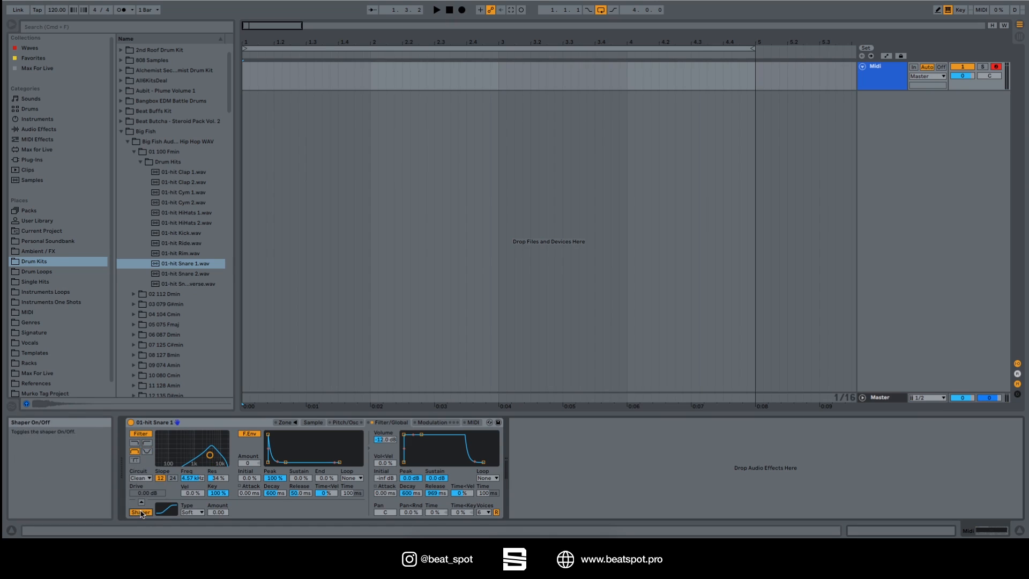
pyautogui.click(141, 434)
pyautogui.moveTo(218, 512)
pyautogui.mouseDown()
pyautogui.moveTo(218, 493)
pyautogui.moveTo(208, 512)
pyautogui.mouseUp()
# Compare the shaper types, choose 4Bit, and set the shaper amount to 70.0.
pyautogui.click(198, 512)
pyautogui.click(198, 525)
pyautogui.click(192, 512)
pyautogui.click(197, 532)
pyautogui.click(194, 513)
pyautogui.click(196, 538)
pyautogui.moveTo(218, 512); pyautogui.dragTo(219, 499)
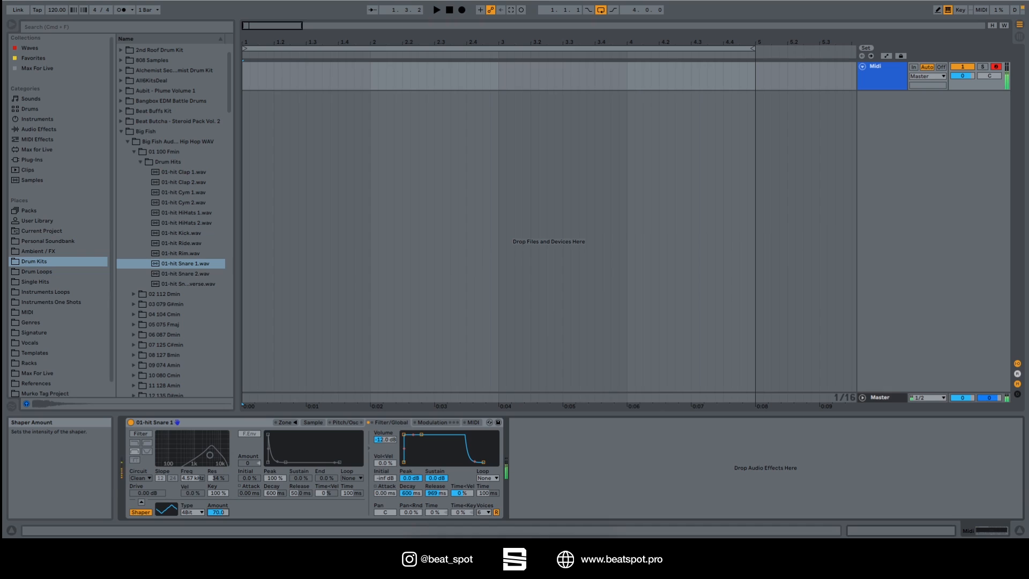
# Turn off the shaper, try toggling the filter and shaper order, and switch the filter back on.
pyautogui.click(140, 512)
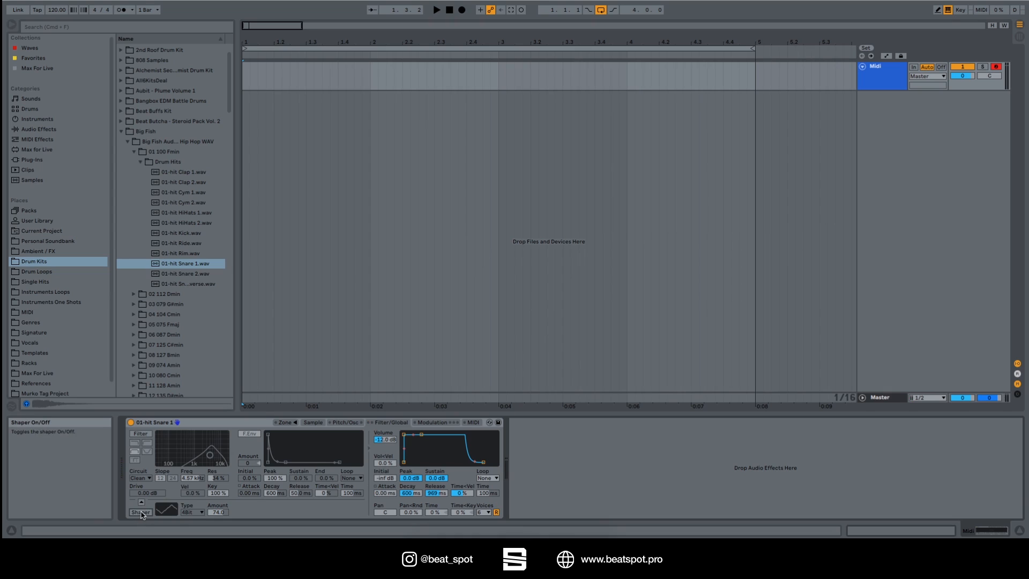
pyautogui.click(141, 502)
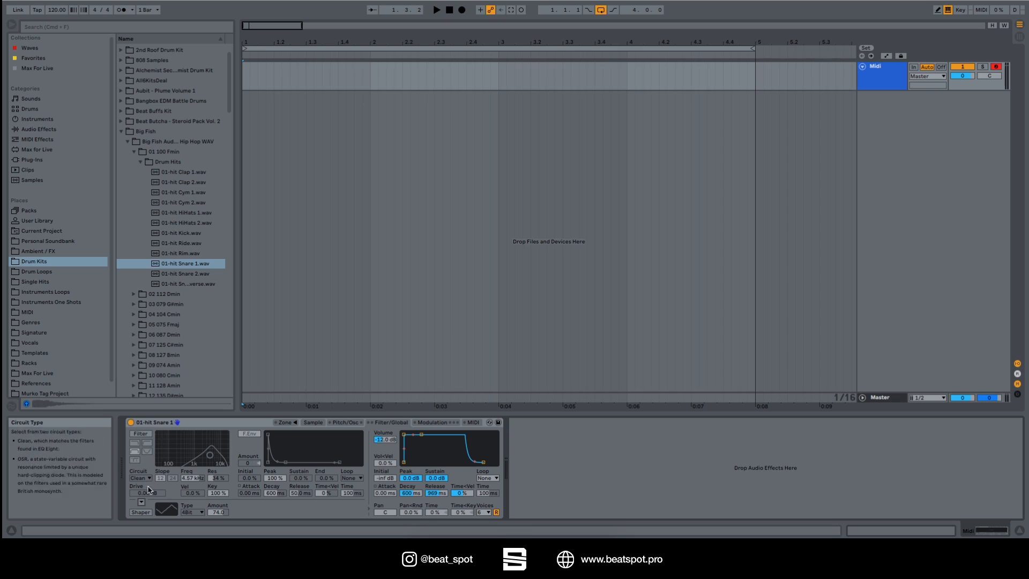
pyautogui.click(141, 502)
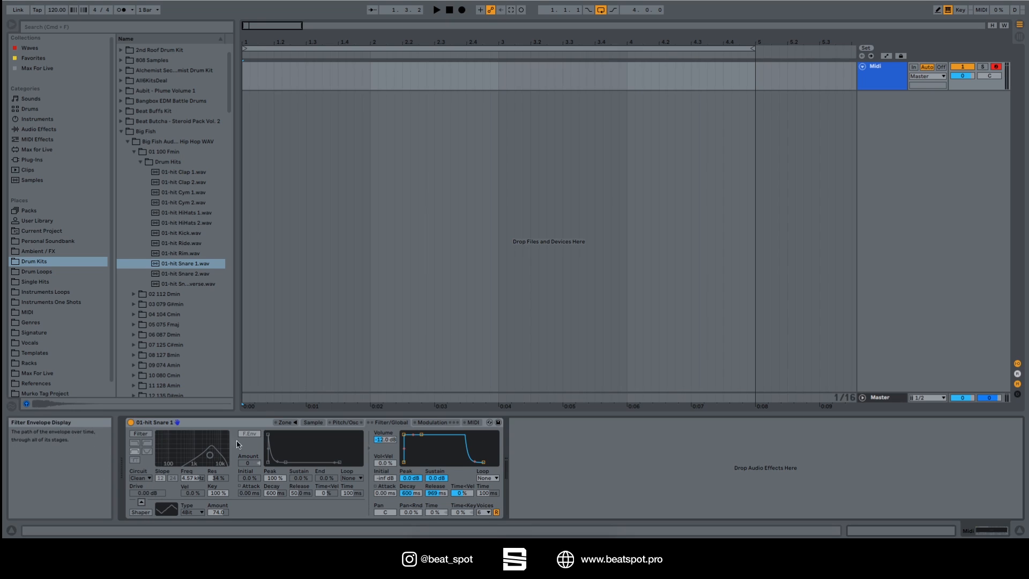
pyautogui.click(140, 434)
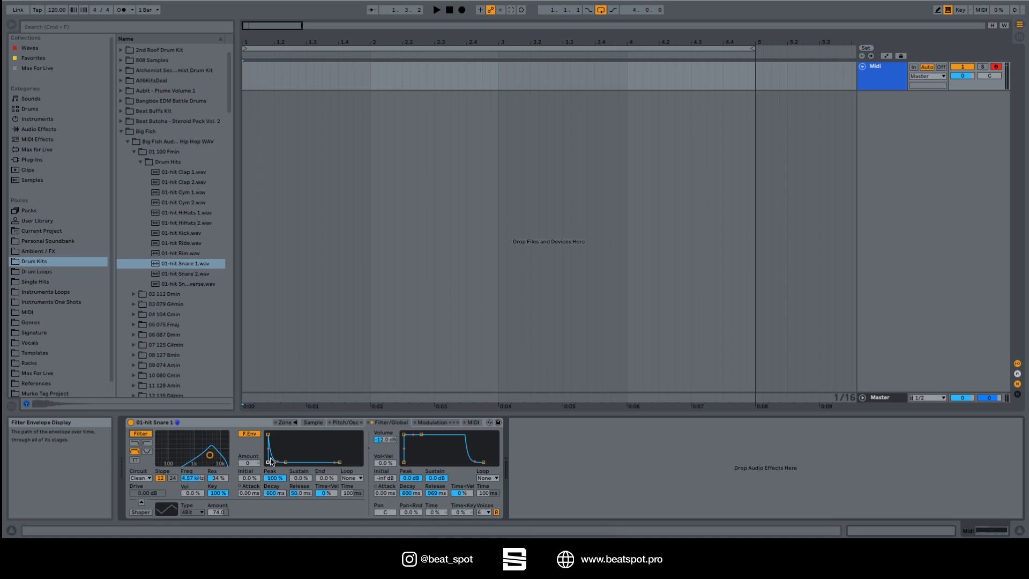
# Try out the filter envelope, ending with an attack of 154 ms, a decay of 11.1 ms and an amount of -7.
pyautogui.moveTo(286, 462); pyautogui.dragTo(249, 479)
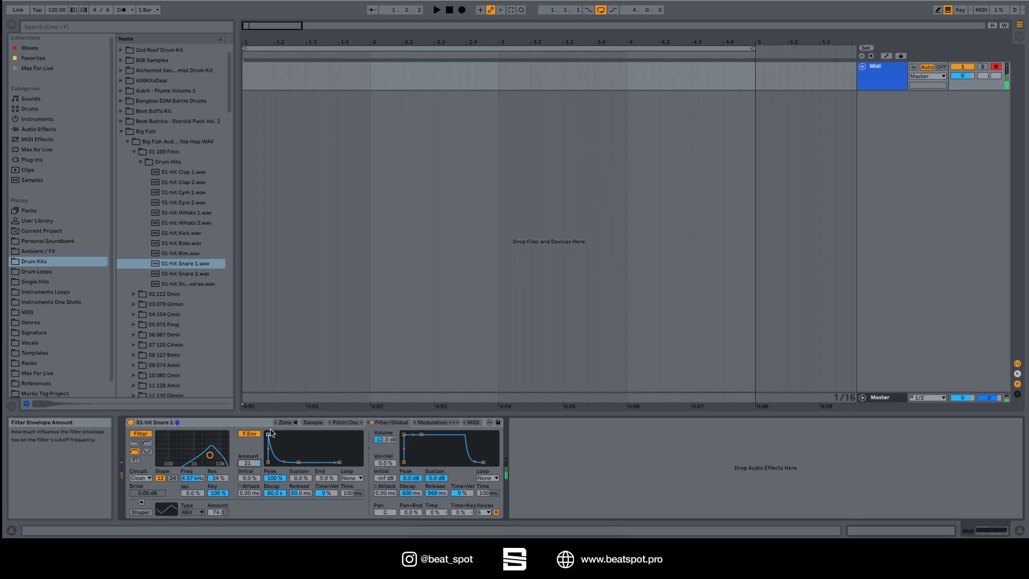
pyautogui.moveTo(268, 434); pyautogui.dragTo(281, 434)
pyautogui.moveTo(263, 493); pyautogui.dragTo(274, 547)
pyautogui.moveTo(274, 493); pyautogui.dragTo(248, 440)
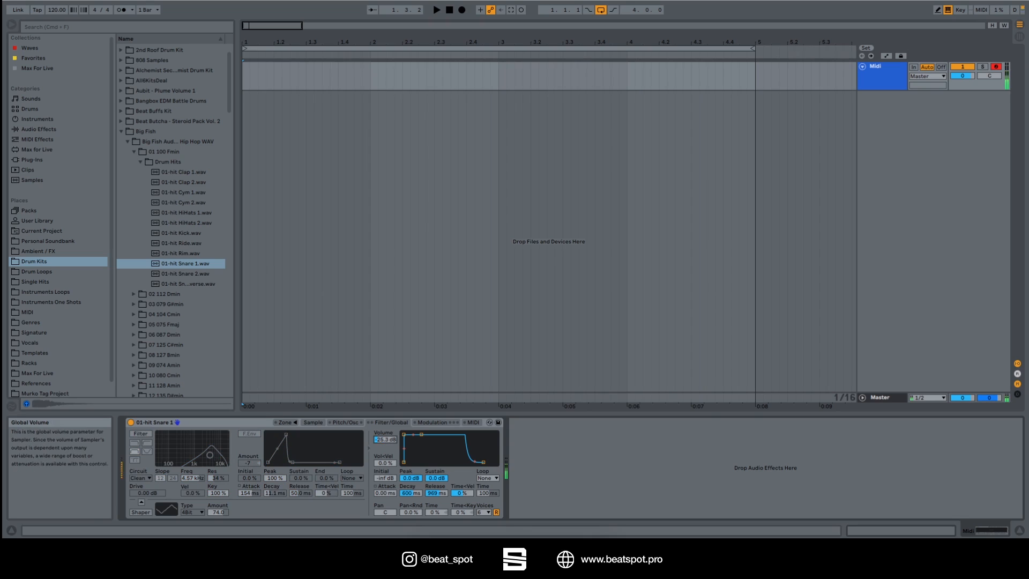
# Reset the global volume to -12.0 dB, set the volume envelope's decay to 1.53 s, and look through the voice counts.
pyautogui.doubleClick(386, 442)
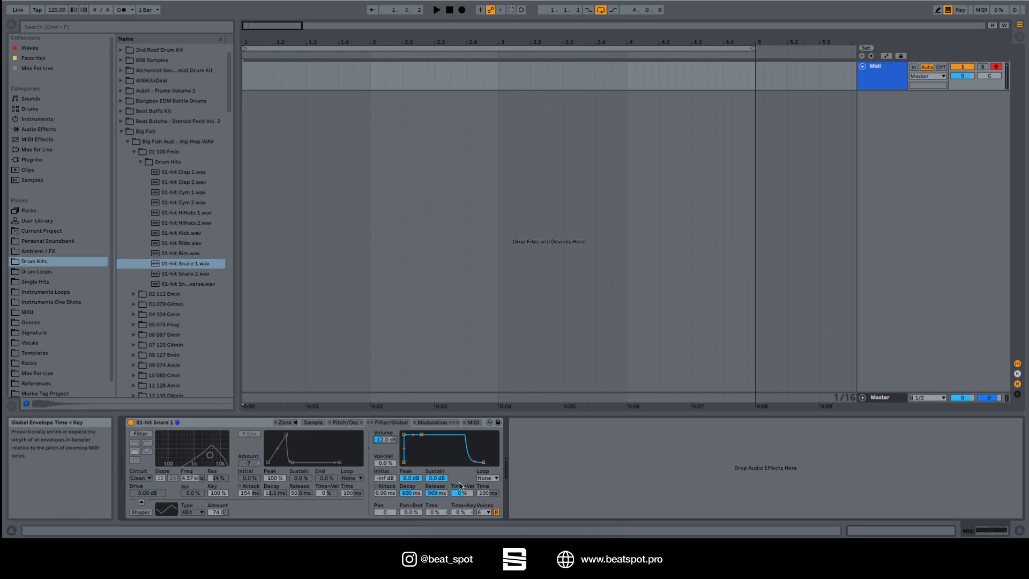
pyautogui.moveTo(405, 435)
pyautogui.mouseDown()
pyautogui.moveTo(421, 434)
pyautogui.moveTo(439, 462)
pyautogui.moveTo(441, 435)
pyautogui.moveTo(404, 434)
pyautogui.mouseUp()
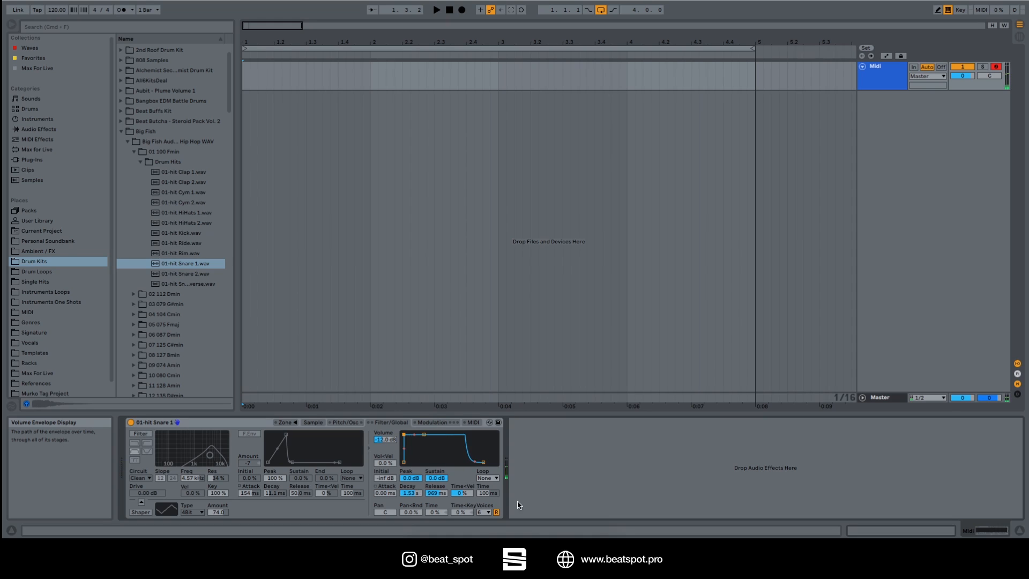
pyautogui.click(485, 512)
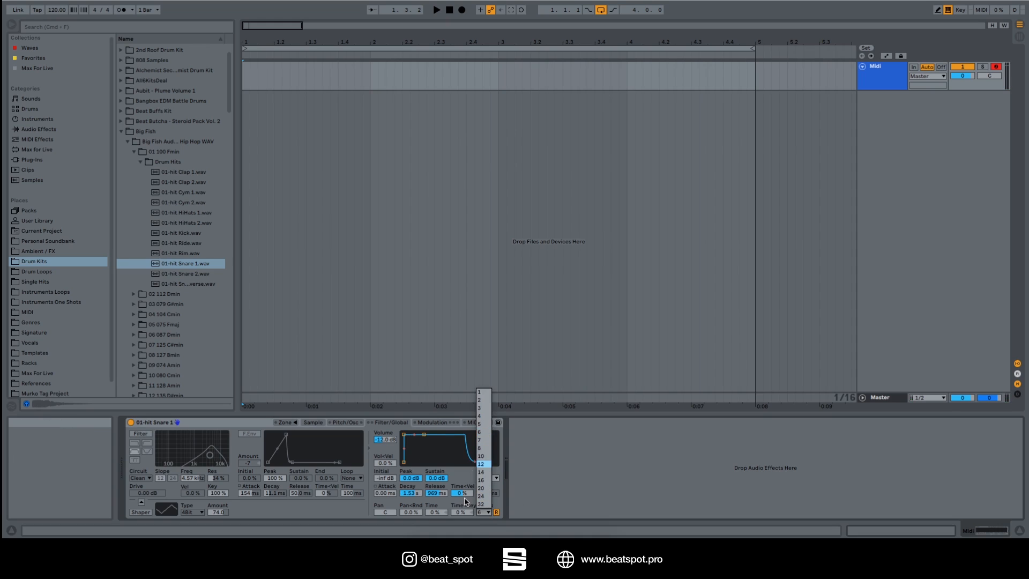
pyautogui.click(460, 500)
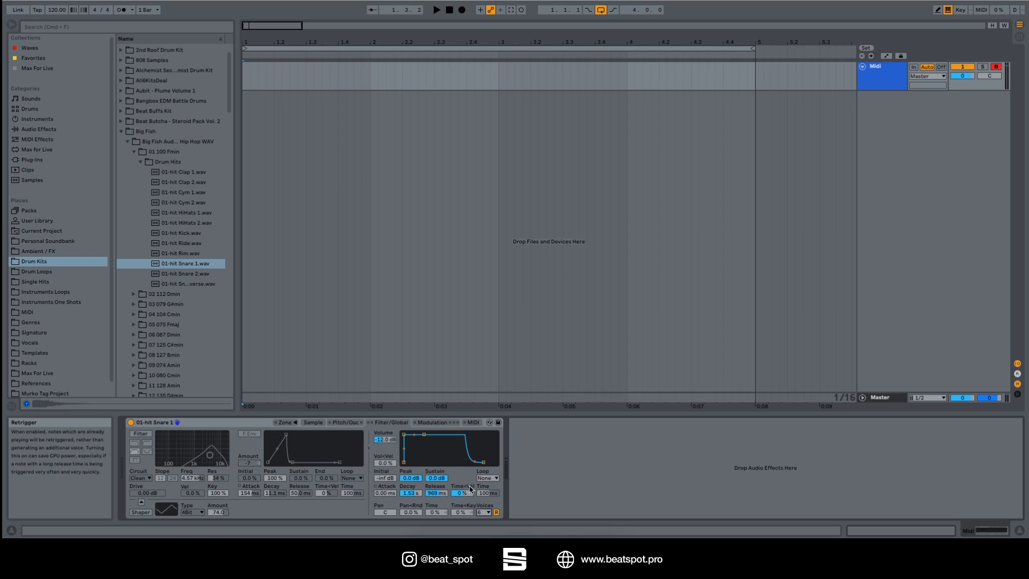
# Turn on the auxiliary envelope and all three LFOs in the modulation section, and look through LFO 3's destinations.
pyautogui.click(437, 424)
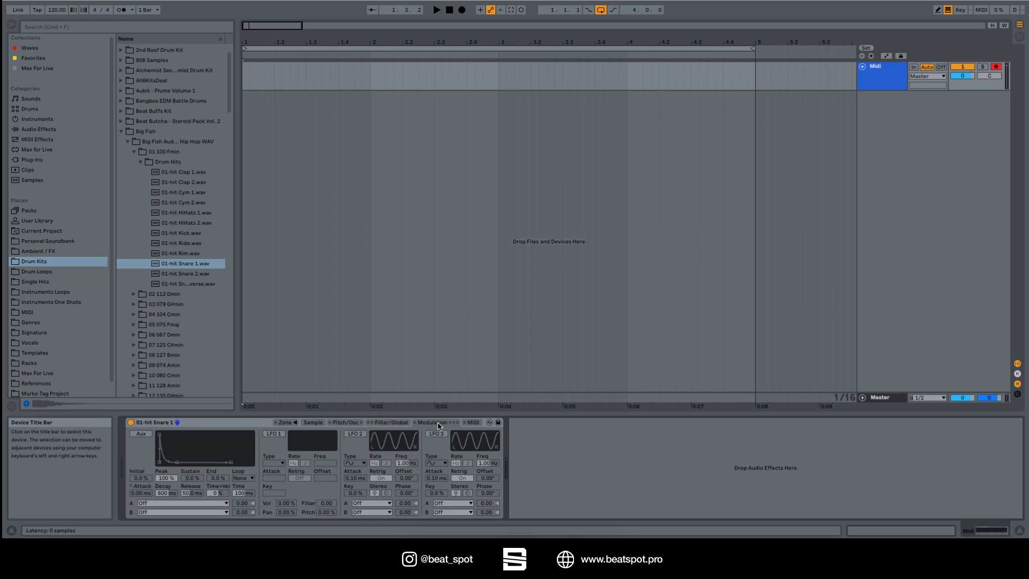
pyautogui.click(144, 434)
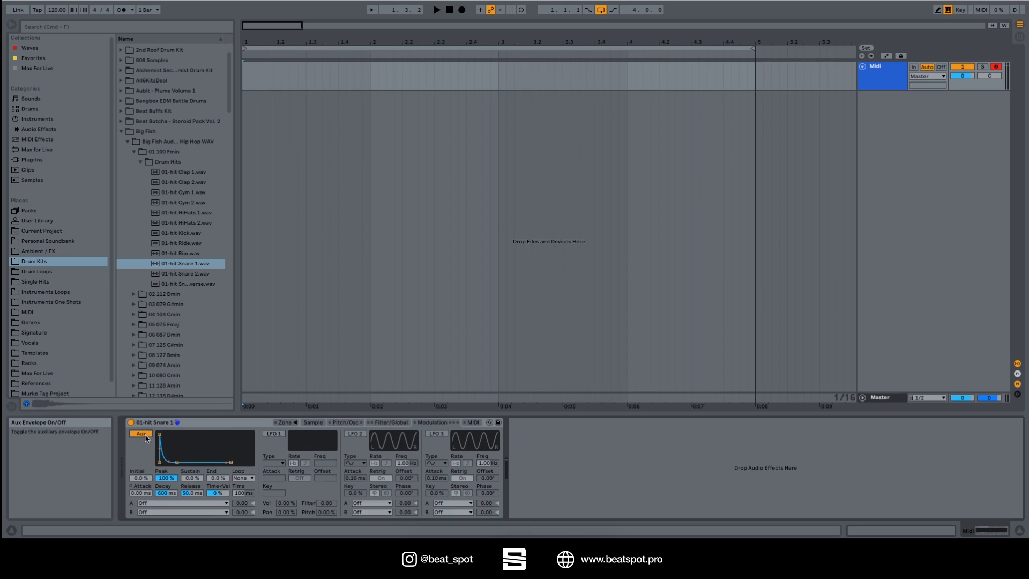
pyautogui.click(273, 434)
pyautogui.click(355, 434)
pyautogui.click(435, 435)
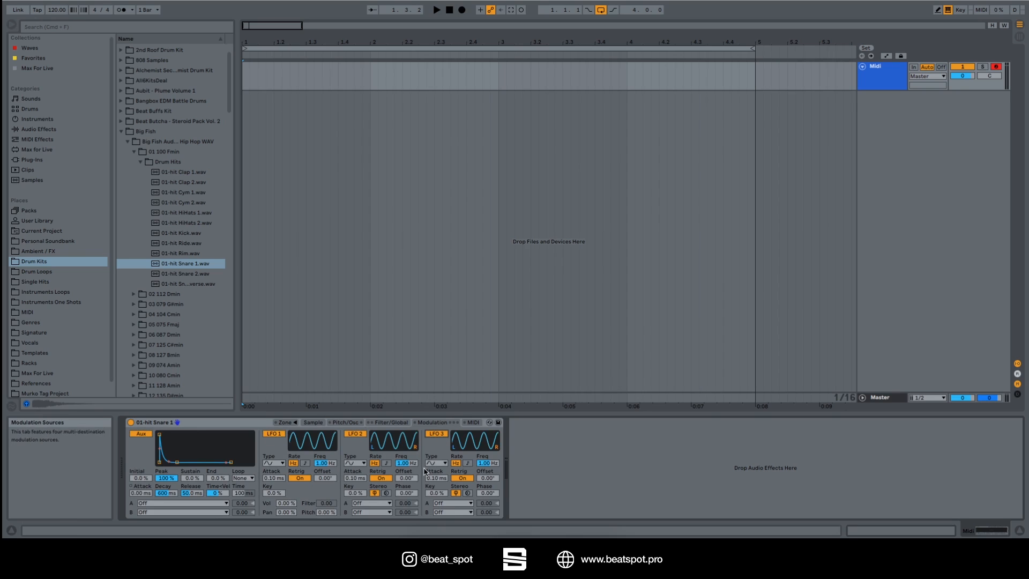
pyautogui.click(447, 506)
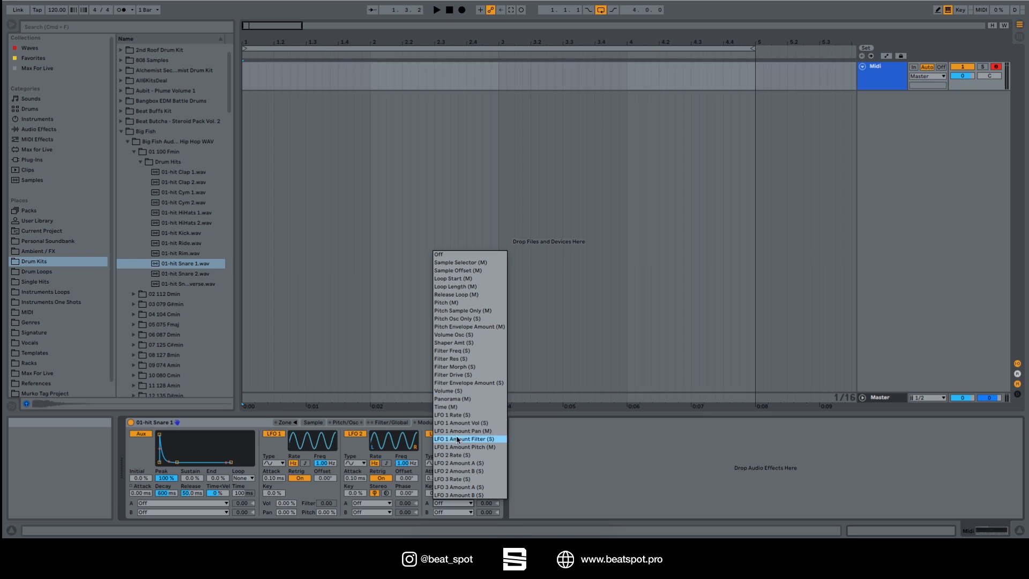
pyautogui.click(260, 440)
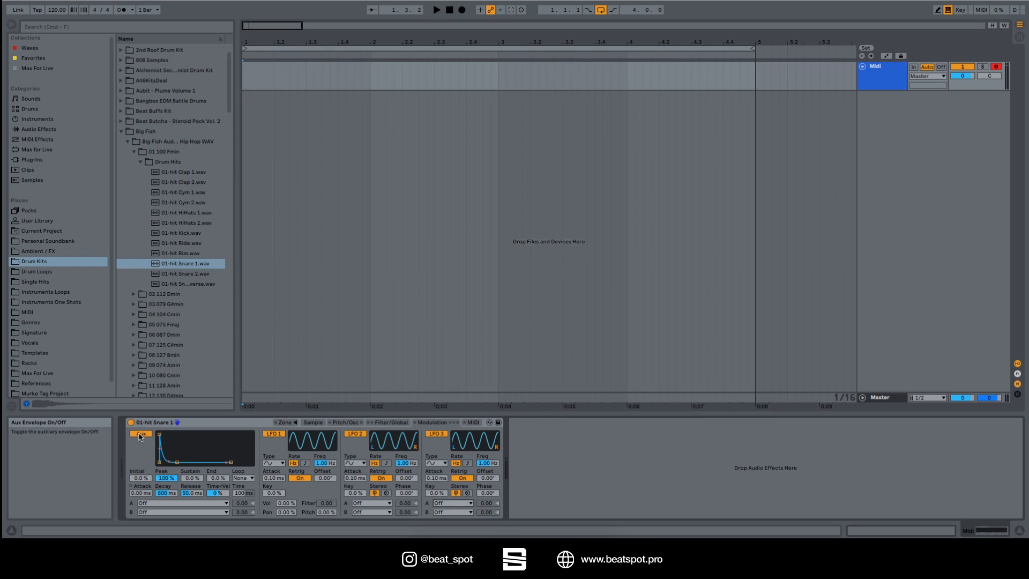
# Set the auxiliary envelope's attack to 20.0 s and route its destination B to Panorama with an amount of about 67.
pyautogui.moveTo(159, 434); pyautogui.dragTo(190, 434)
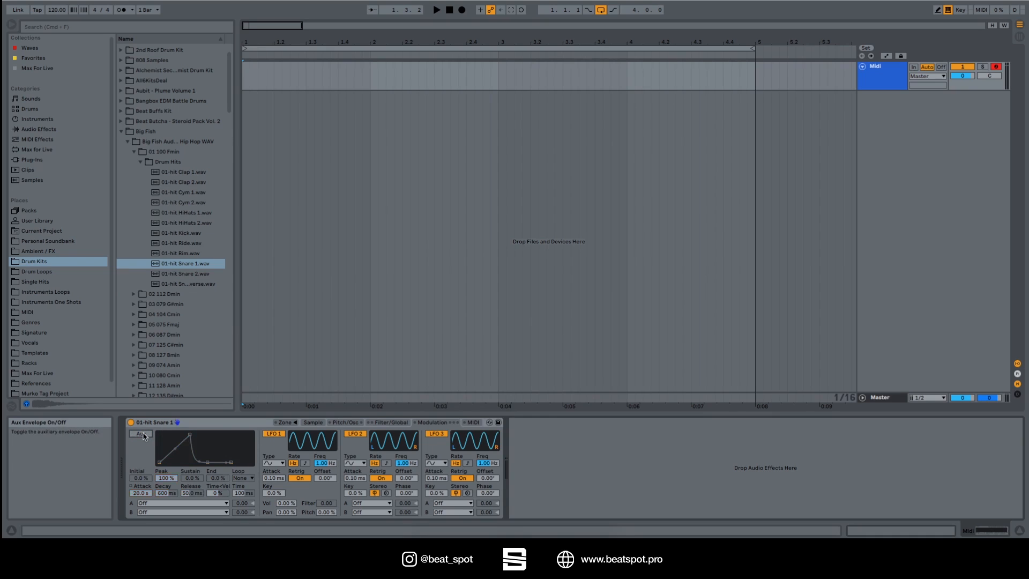
pyautogui.click(192, 506)
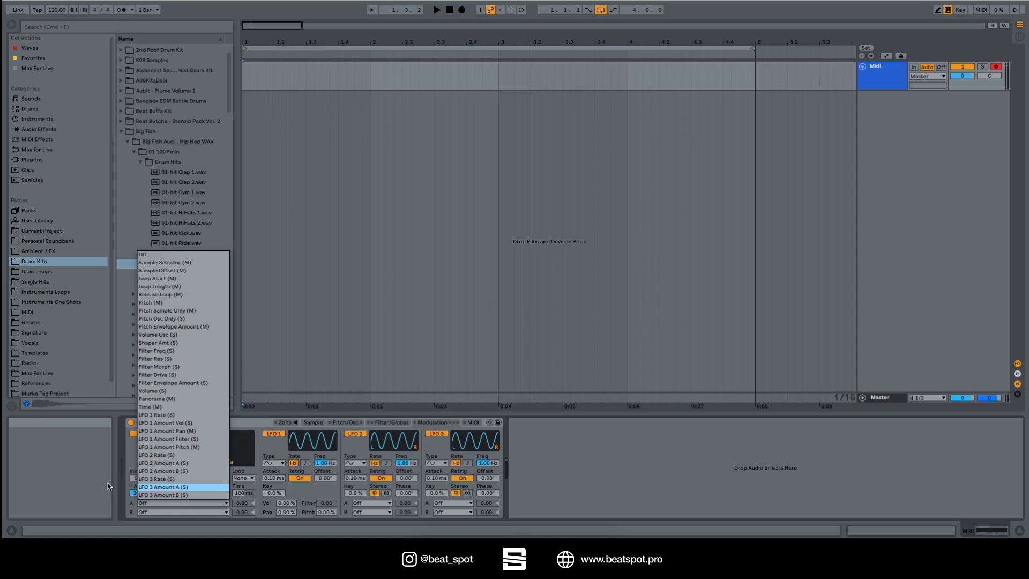
pyautogui.click(129, 460)
pyautogui.click(173, 512)
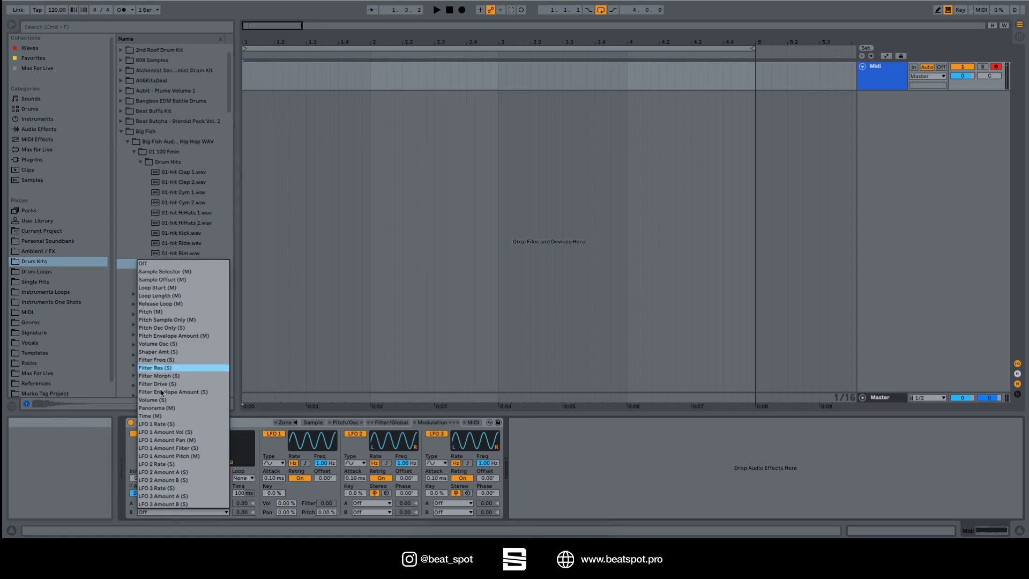
pyautogui.click(157, 408)
pyautogui.moveTo(242, 512); pyautogui.dragTo(241, 499)
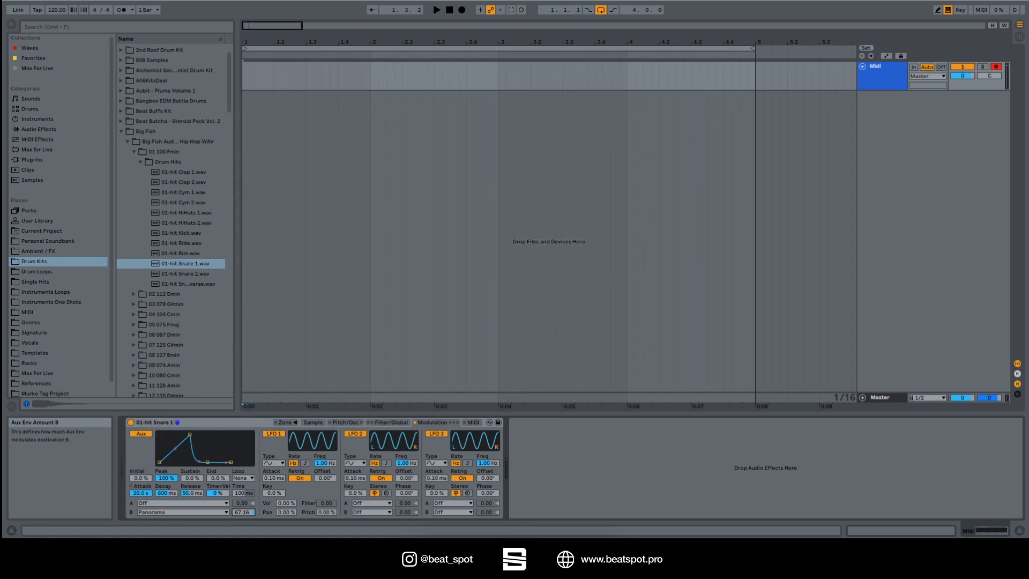
# Shorten the auxiliary envelope's attack to 3.81 ms and raise its Panorama modulation amount to 100.
pyautogui.moveTo(189, 434); pyautogui.dragTo(169, 434)
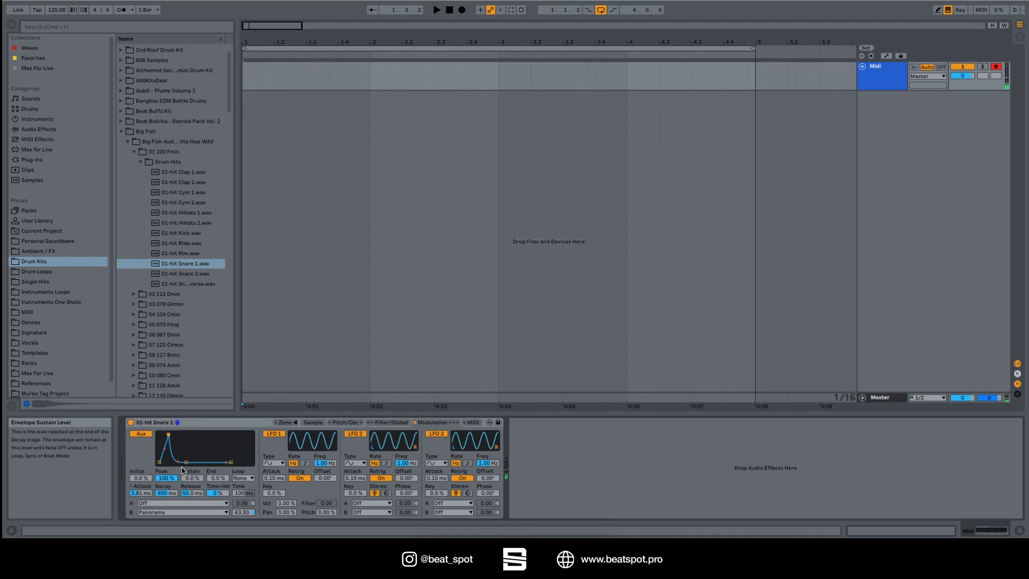
pyautogui.click(252, 512)
pyautogui.moveTo(253, 437); pyautogui.dragTo(254, 406)
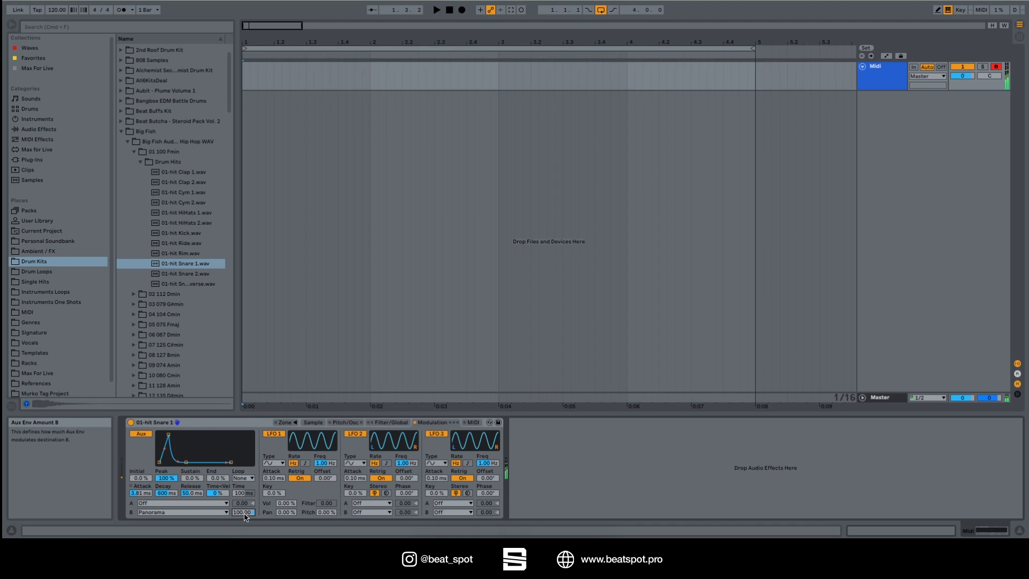
# Look over the MIDI routing options and the destinations available for pitch bend.
pyautogui.click(473, 423)
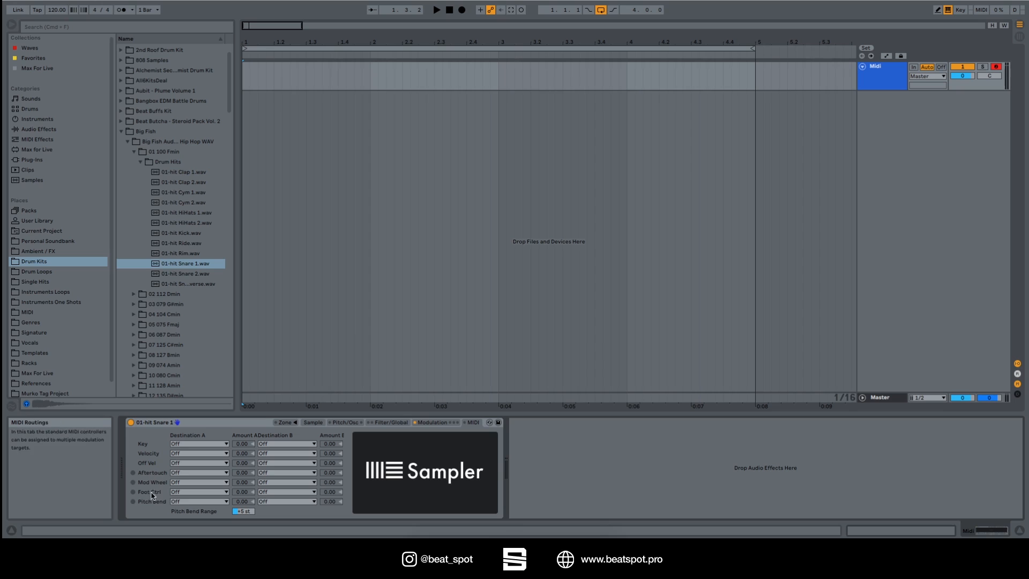
pyautogui.click(189, 502)
pyautogui.click(190, 501)
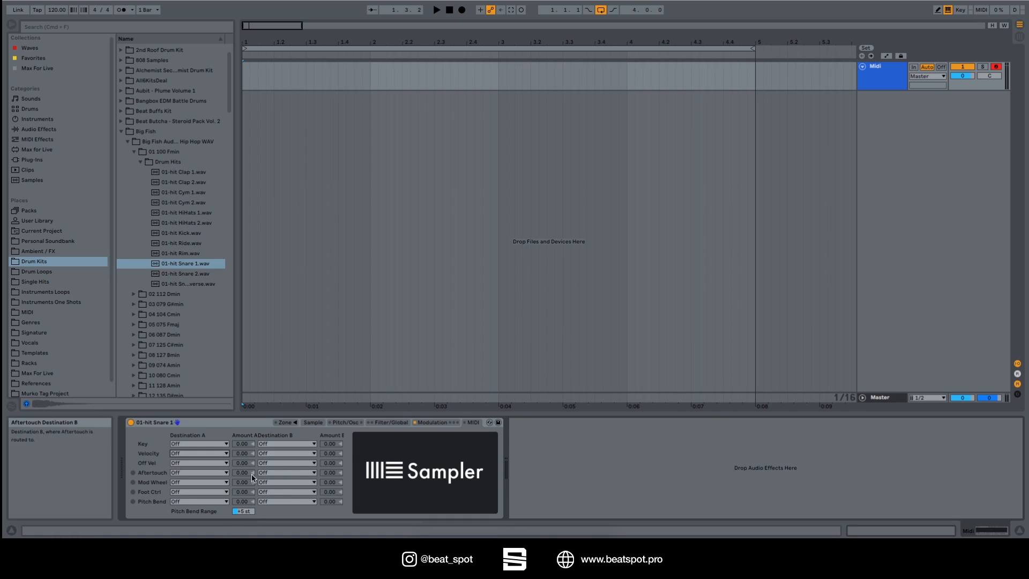
# Open the zone editor and duplicate the 01-hit Snare 1 layer twice.
pyautogui.click(285, 422)
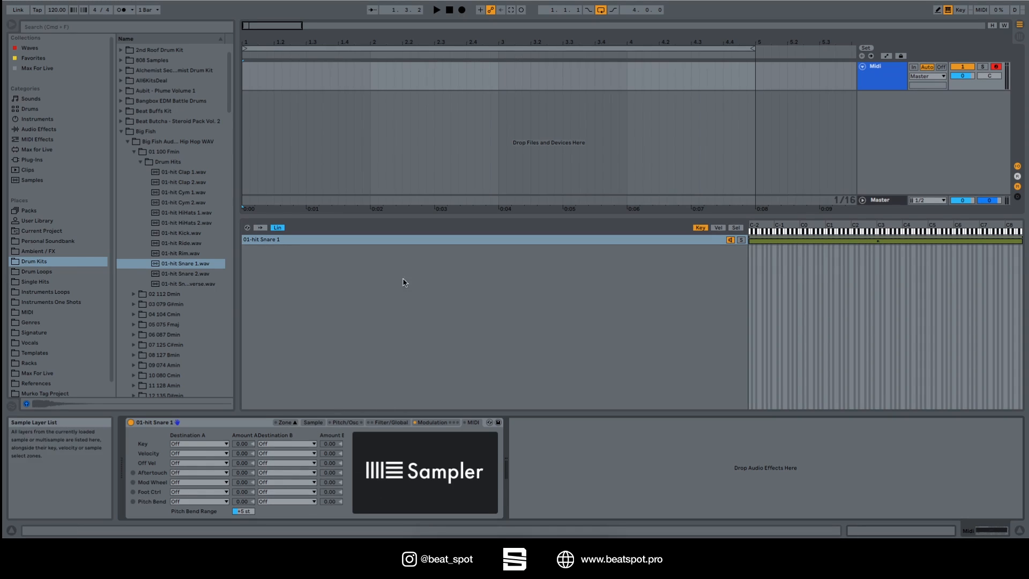
pyautogui.click(321, 242)
pyautogui.rightClick(322, 242)
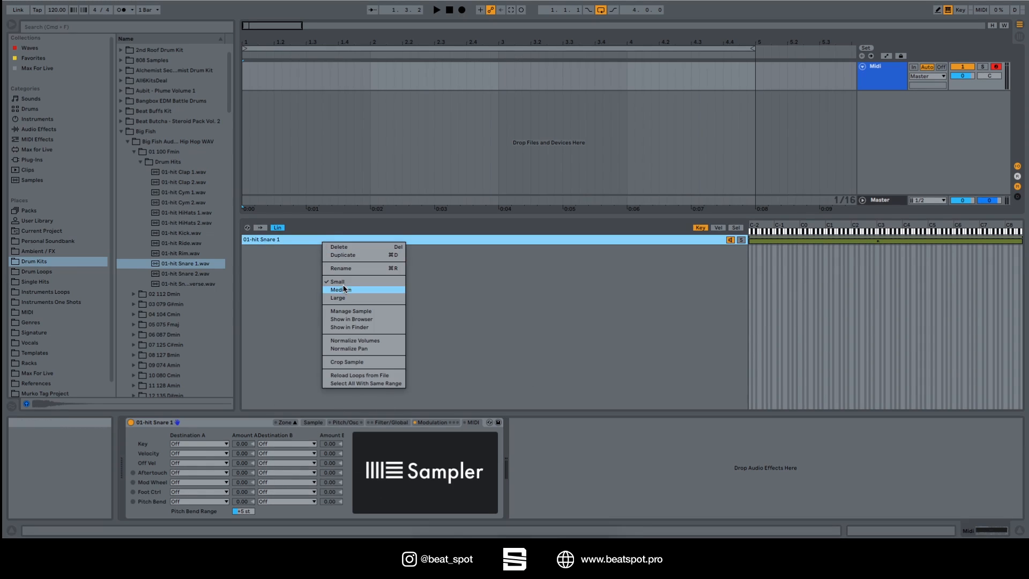
pyautogui.click(337, 255)
pyautogui.rightClick(294, 251)
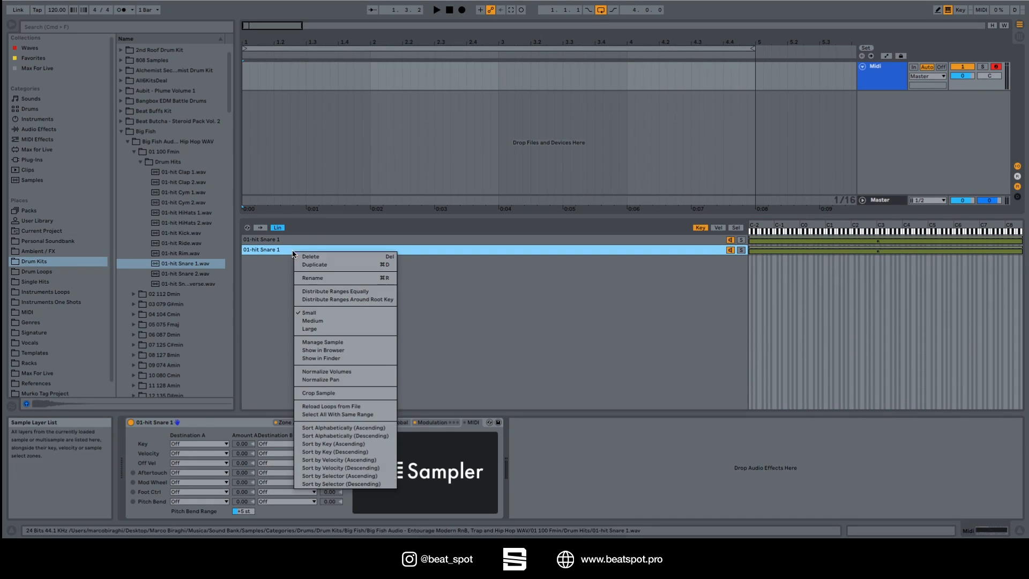
pyautogui.click(316, 265)
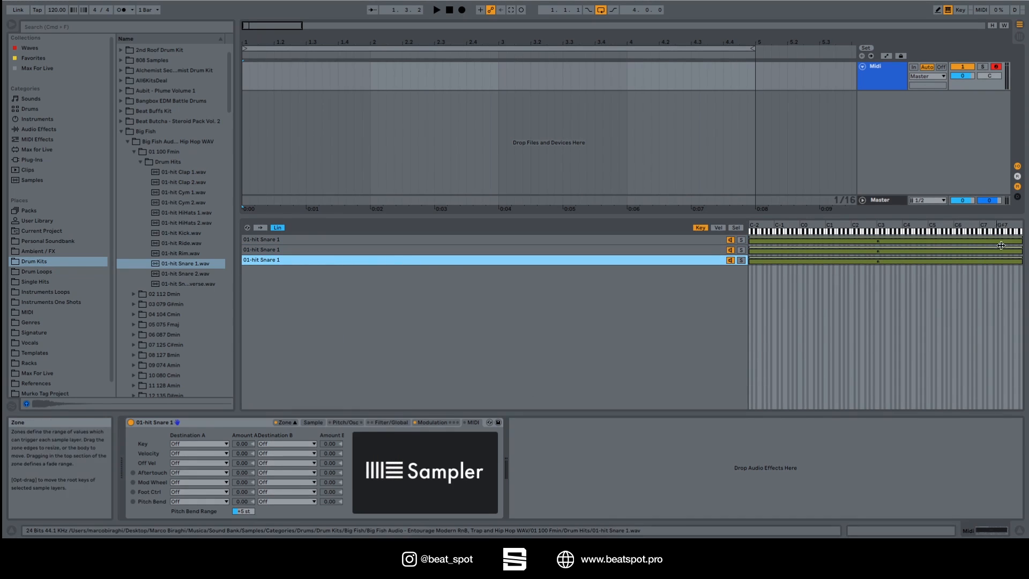
# Split the key zones without overlap: the first layer on the low keys, the third in the middle, the second on the high keys.
pyautogui.moveTo(1019, 242); pyautogui.dragTo(883, 242)
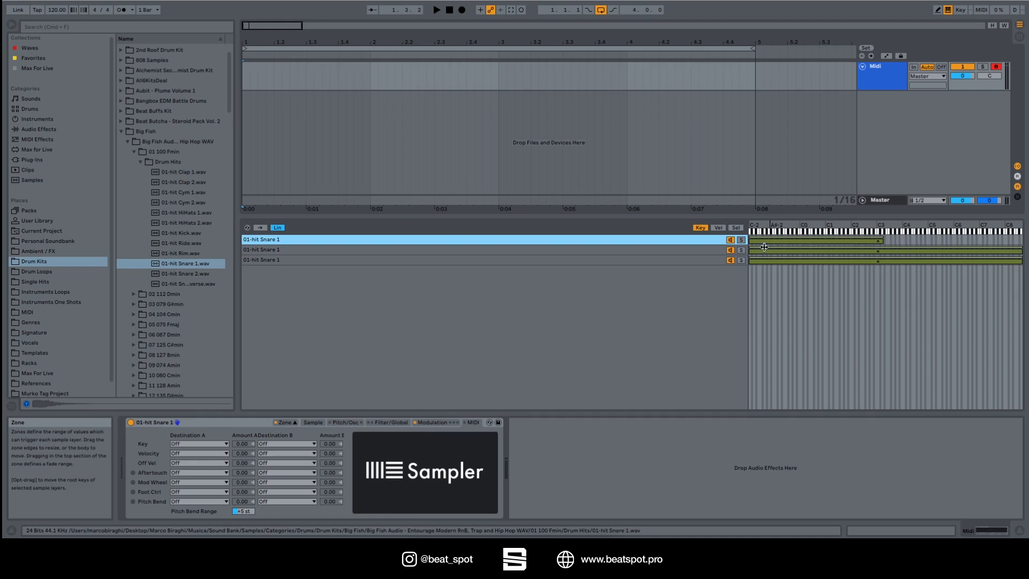
pyautogui.moveTo(752, 249); pyautogui.dragTo(918, 248)
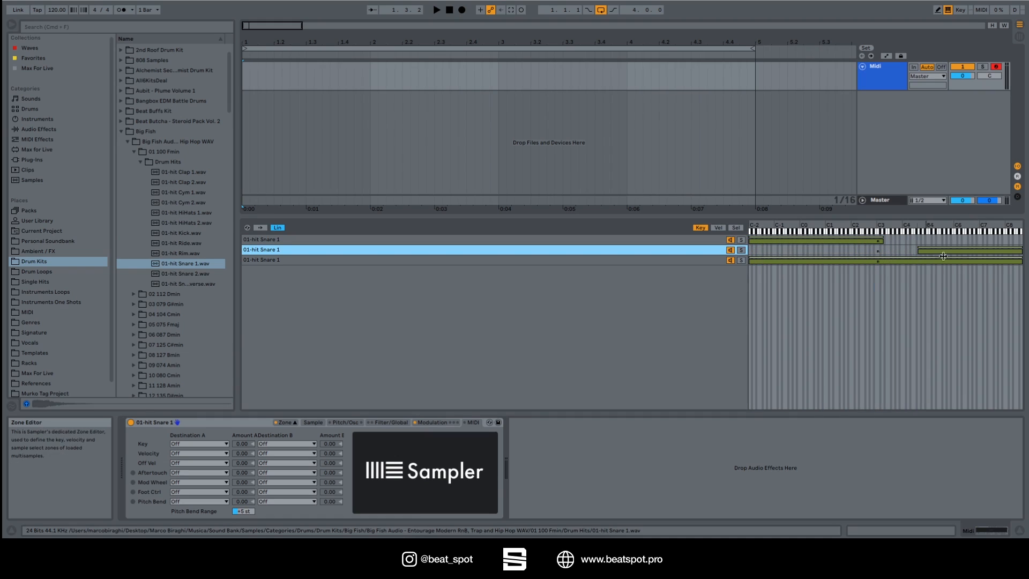
pyautogui.click(1020, 262)
pyautogui.moveTo(1020, 261); pyautogui.dragTo(918, 262)
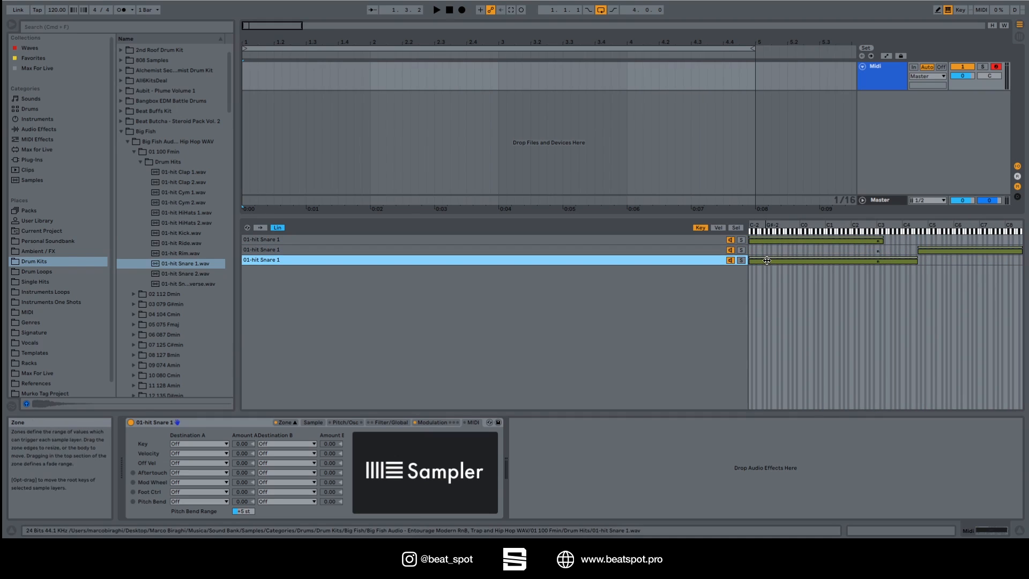
pyautogui.moveTo(752, 260); pyautogui.dragTo(884, 262)
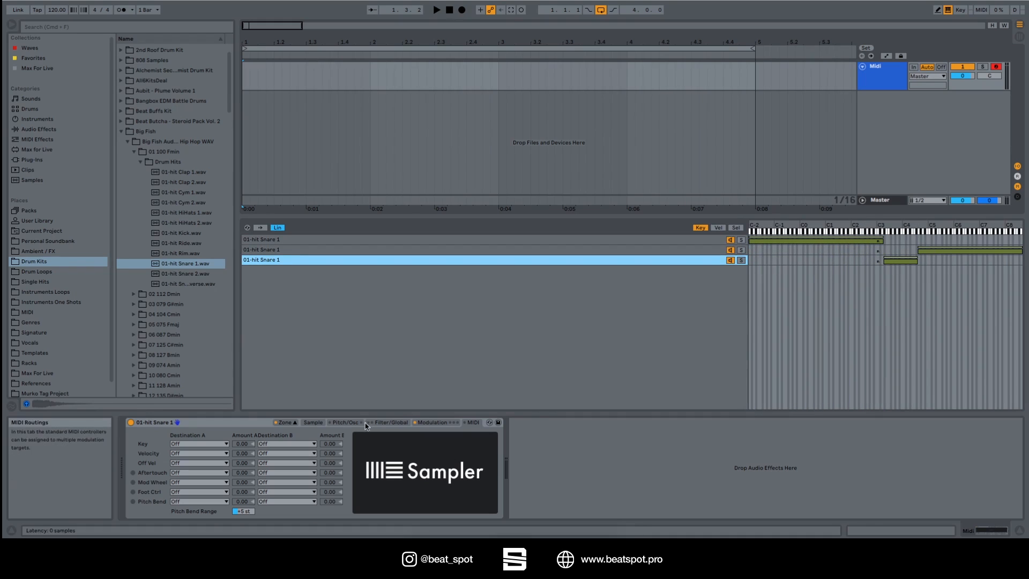
# Replace the two duplicate snare layers with 01-hit HiHats 1.wav and 01-hit Cym 1.wav, and check the layers' sample properties.
pyautogui.moveTo(161, 213); pyautogui.dragTo(258, 256)
pyautogui.moveTo(177, 192); pyautogui.dragTo(269, 271)
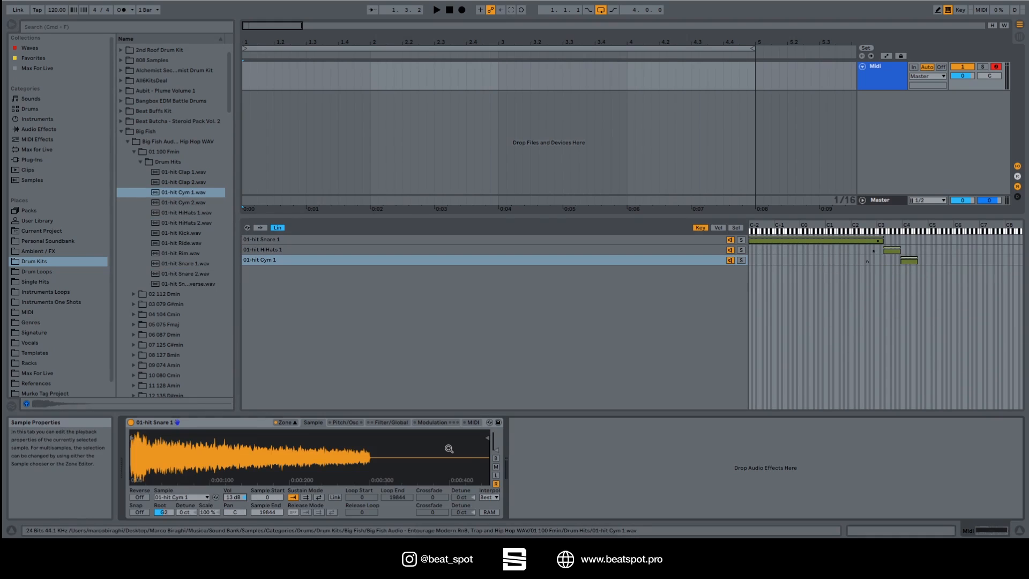
pyautogui.press('a')
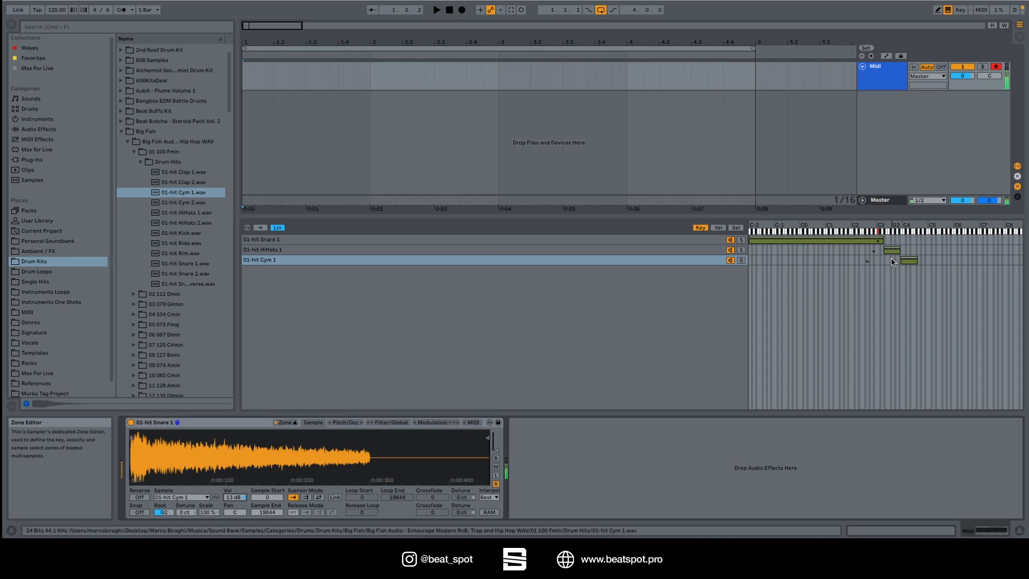
pyautogui.click(690, 243)
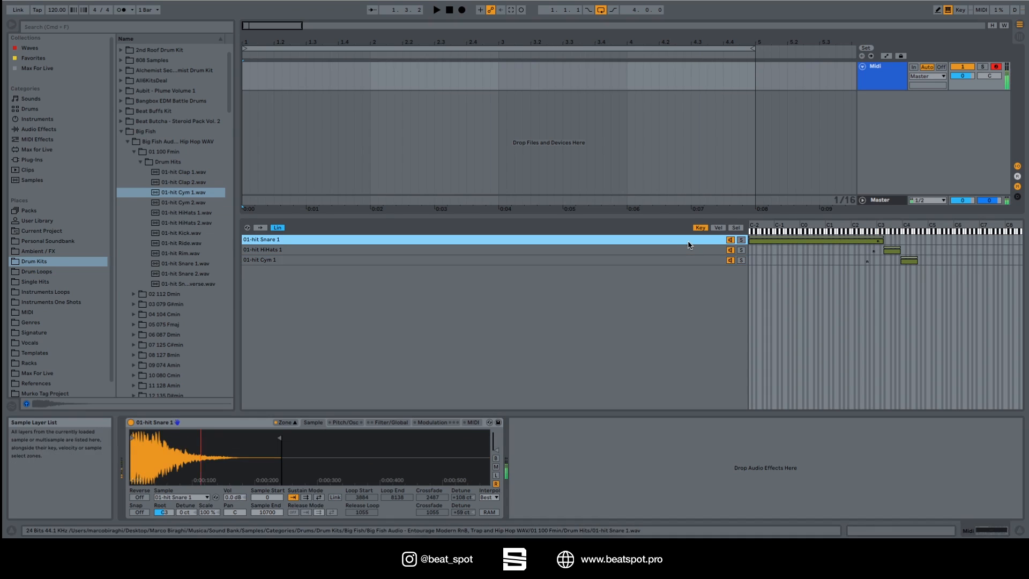
pyautogui.click(687, 253)
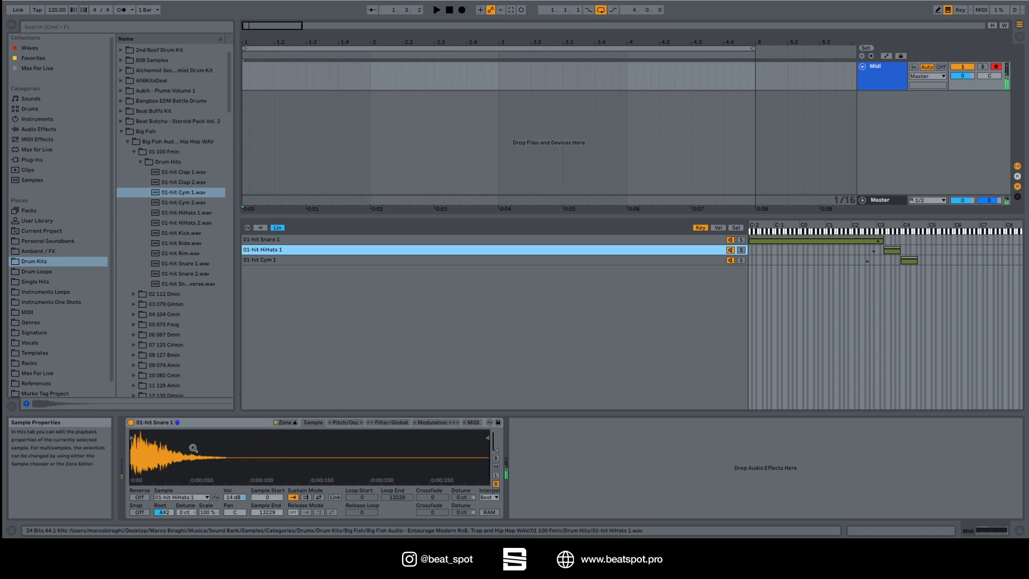
# Remove the 01-hit HiHats 1 and 01-hit Cym 1 layers from the zone editor, keeping only the snare layer.
pyautogui.click(631, 261)
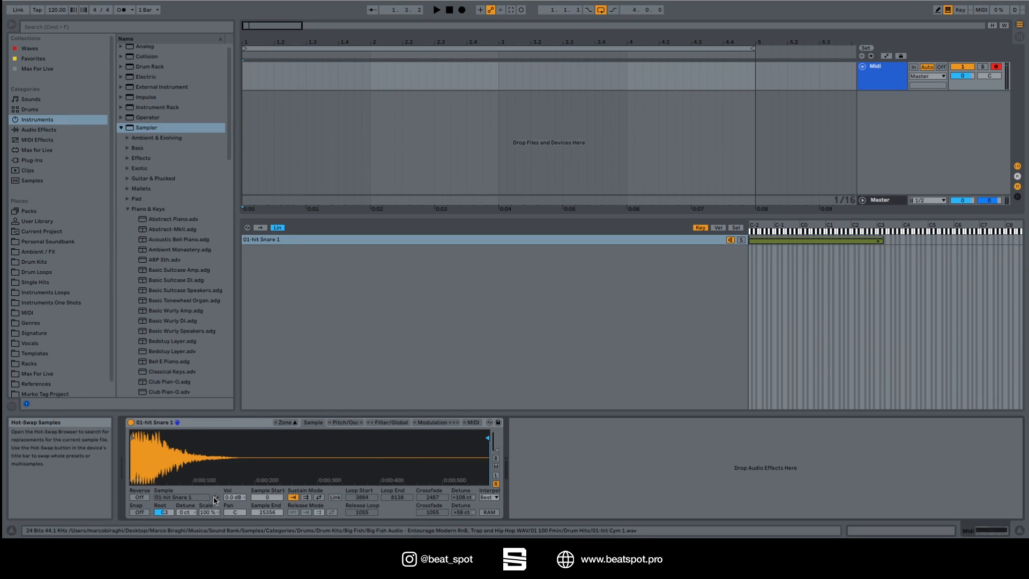
# Hot-swap the remaining snare sample with 01-hit Cym 1.wav and raise its volume to 11 dB.
pyautogui.click(216, 498)
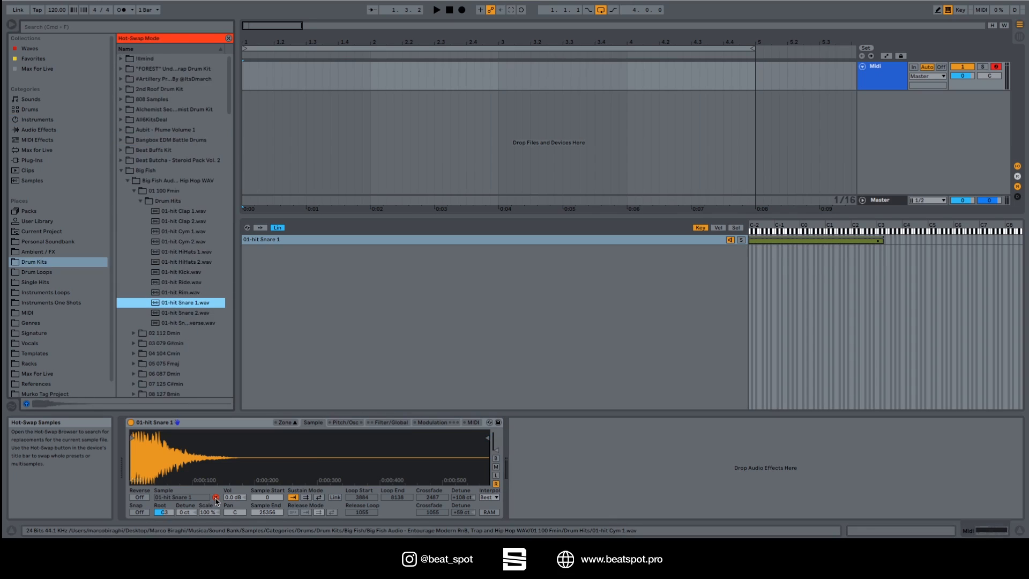
pyautogui.press('Up')
pyautogui.press('Up')
pyautogui.press('Up')
pyautogui.press('Up')
pyautogui.press('Up')
pyautogui.press('Up')
pyautogui.press('Up')
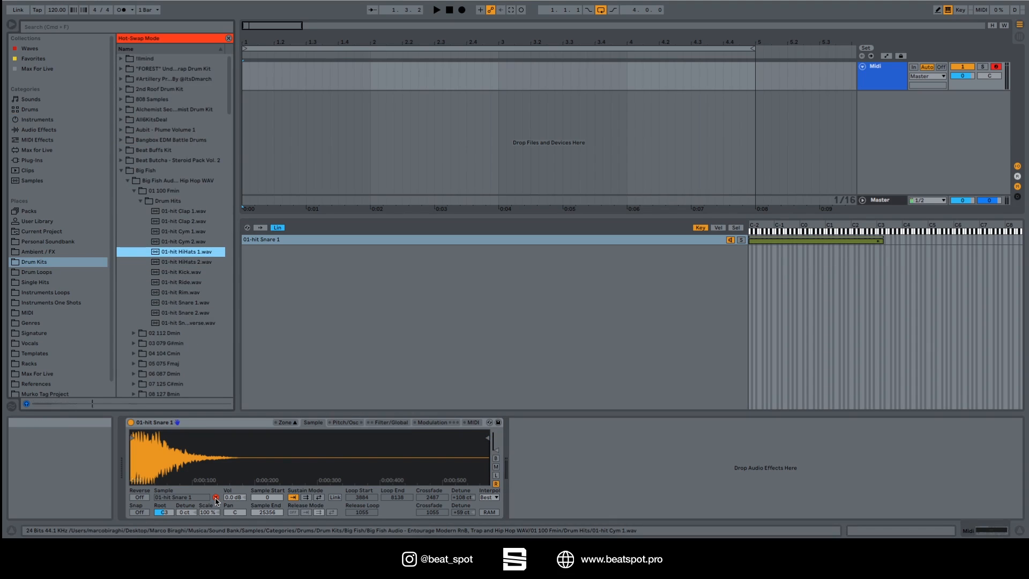
pyautogui.press('Return')
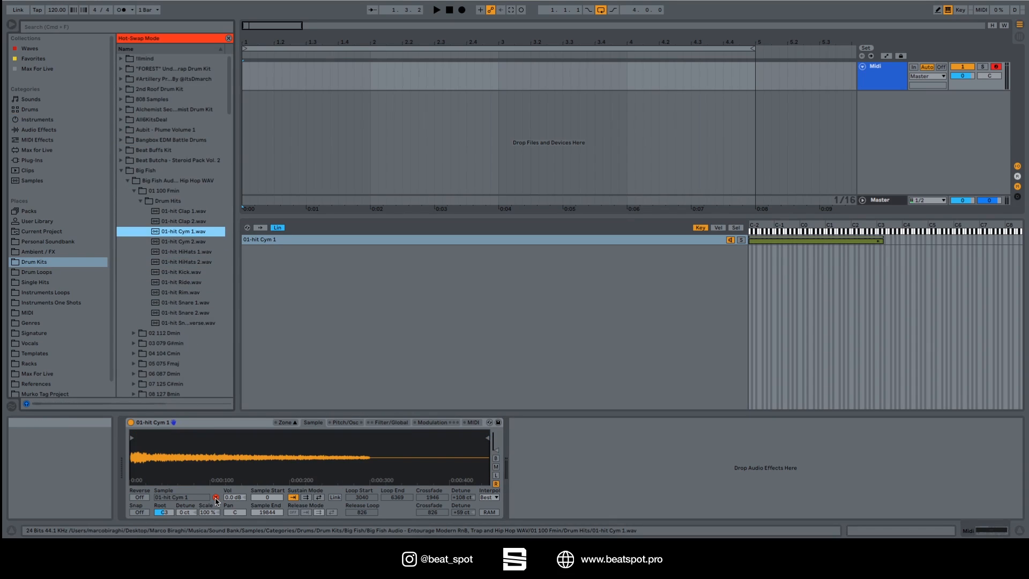
pyautogui.moveTo(235, 498); pyautogui.dragTo(235, 472)
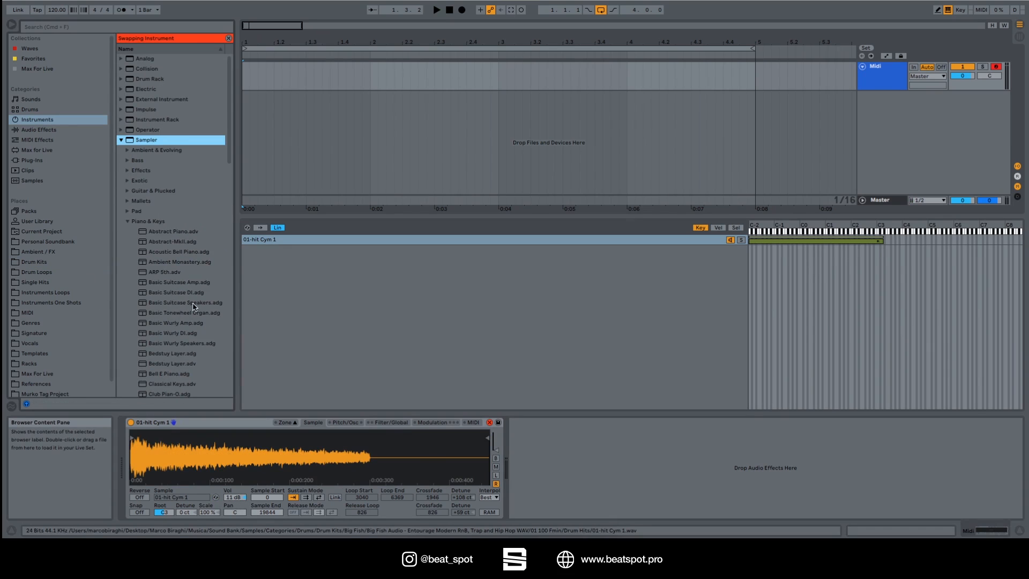
# Start hot-swapping the whole instrument and look through Sampler's Piano & Keys presets.
pyautogui.scroll(-10, 194, 307)
pyautogui.scroll(-5, 159, 192)
pyautogui.scroll(-3, 158, 177)
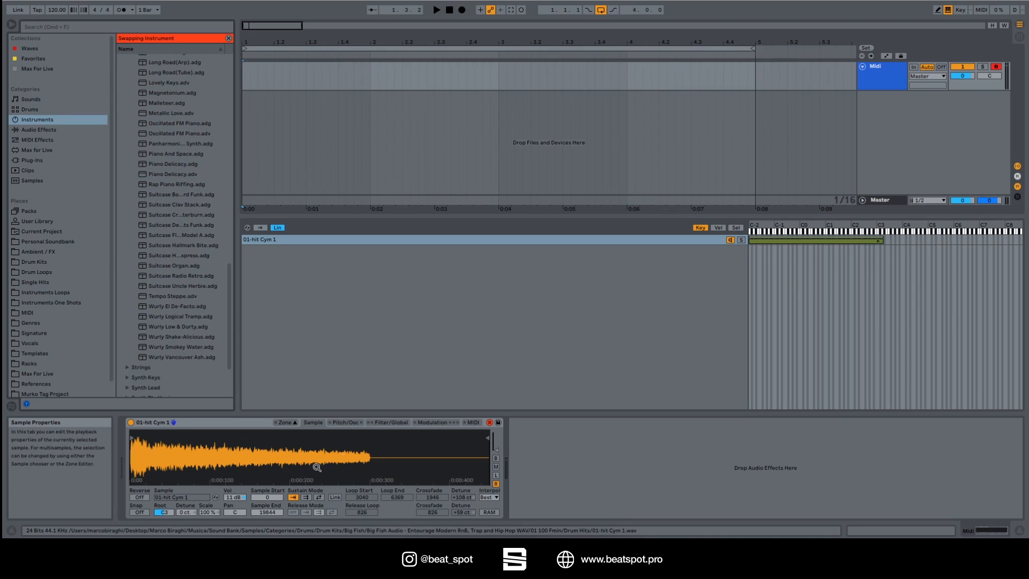